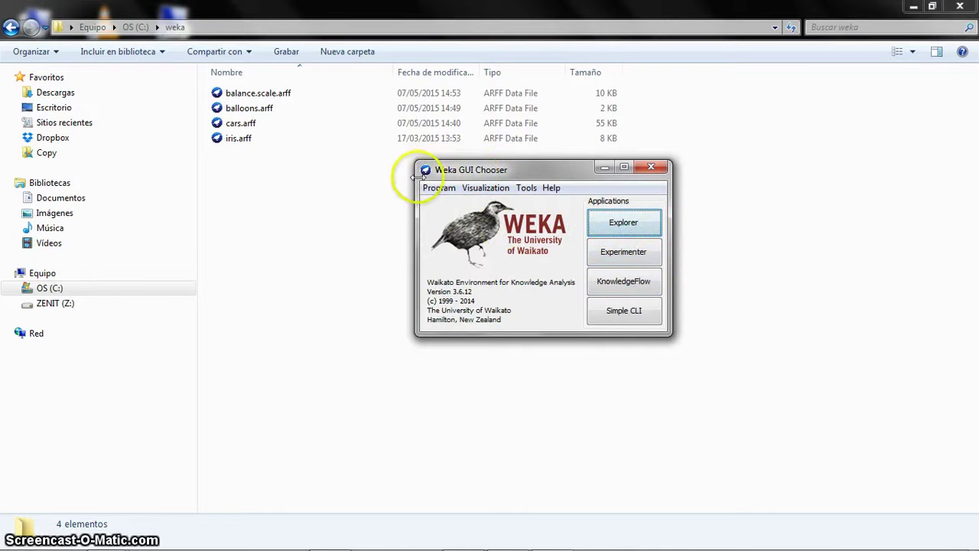
Launch the Explorer application from the Weka GUI Chooser and move its window away from the screen corner
{"action": "left_click_drag", "start_coordinate": [672, 177], "coordinate": [684, 176]}
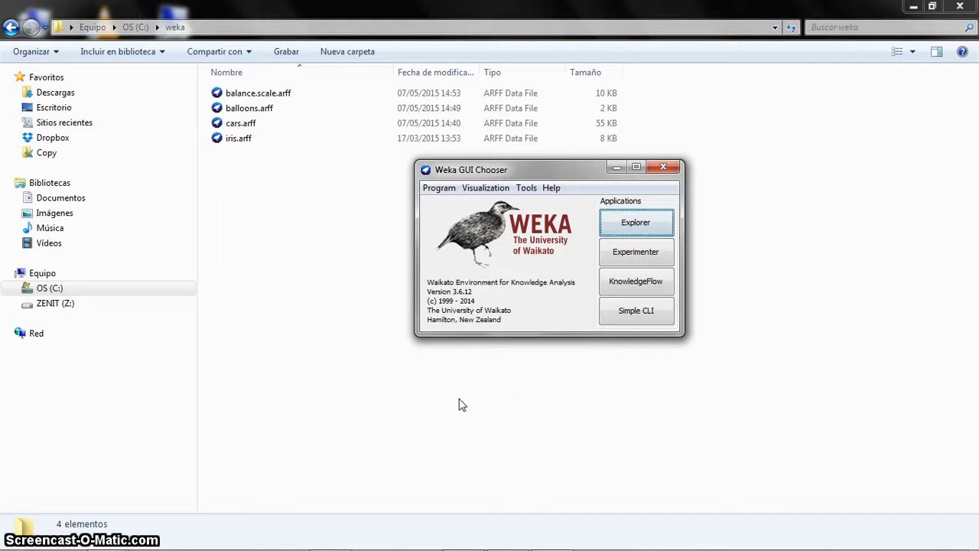
{"action": "left_click", "coordinate": [639, 225]}
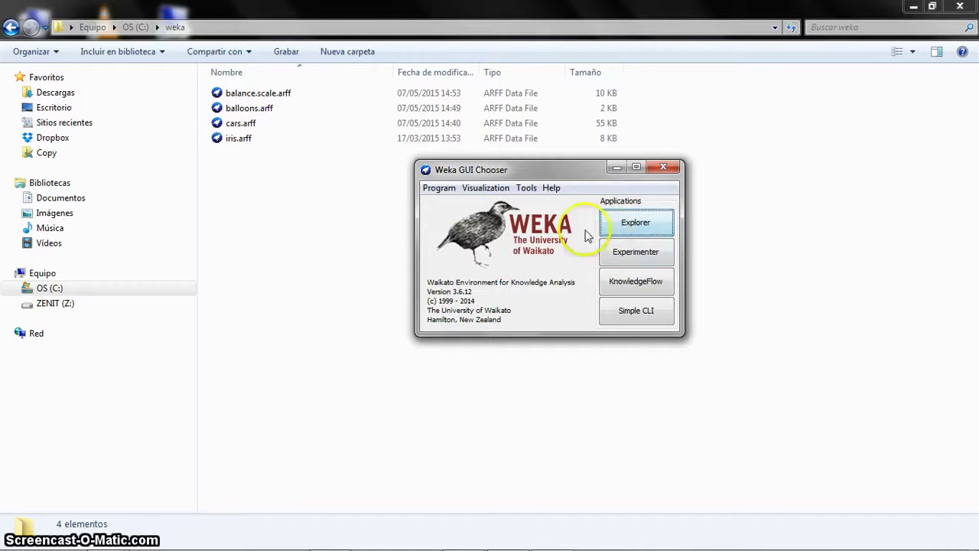
{"action": "left_click_drag", "start_coordinate": [553, 173], "coordinate": [483, 175]}
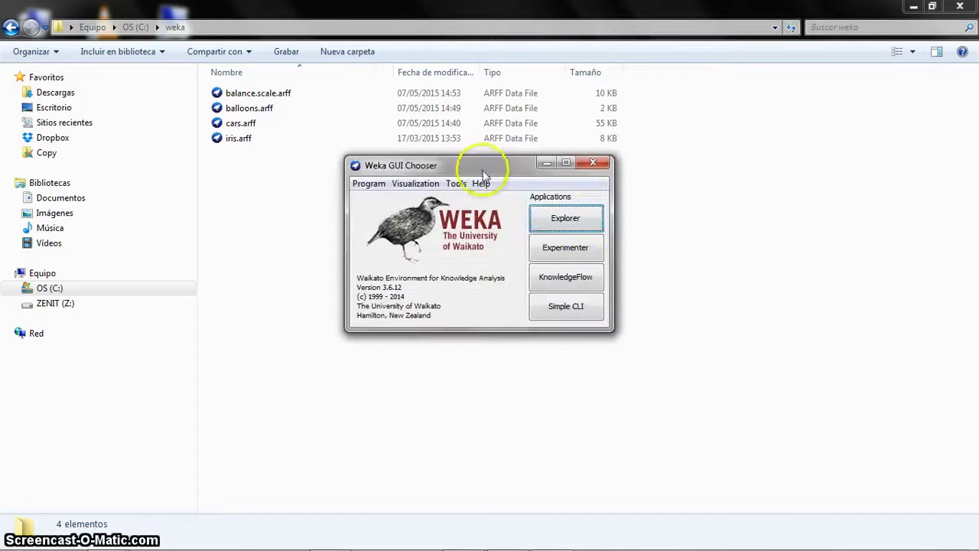
{"action": "left_click", "coordinate": [584, 226]}
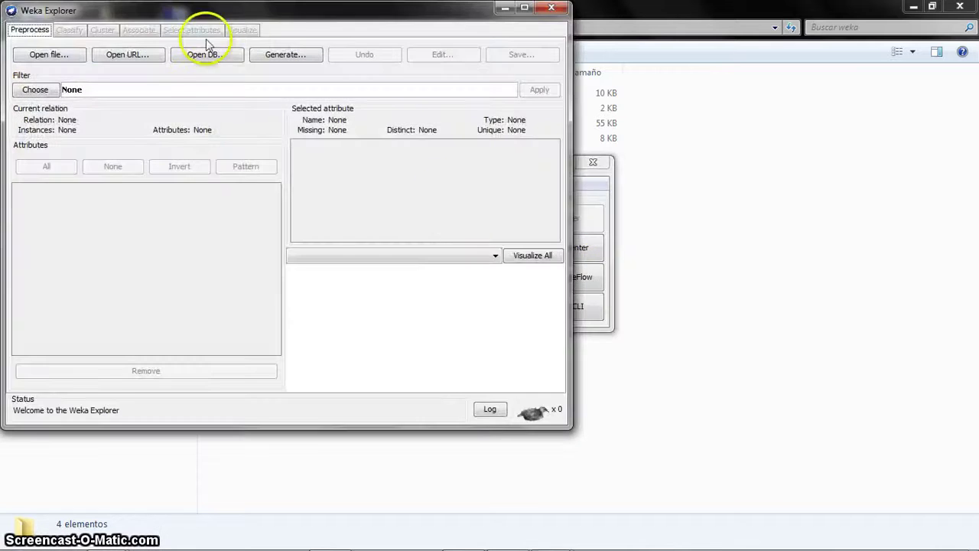
{"action": "left_click_drag", "start_coordinate": [224, 16], "coordinate": [450, 73]}
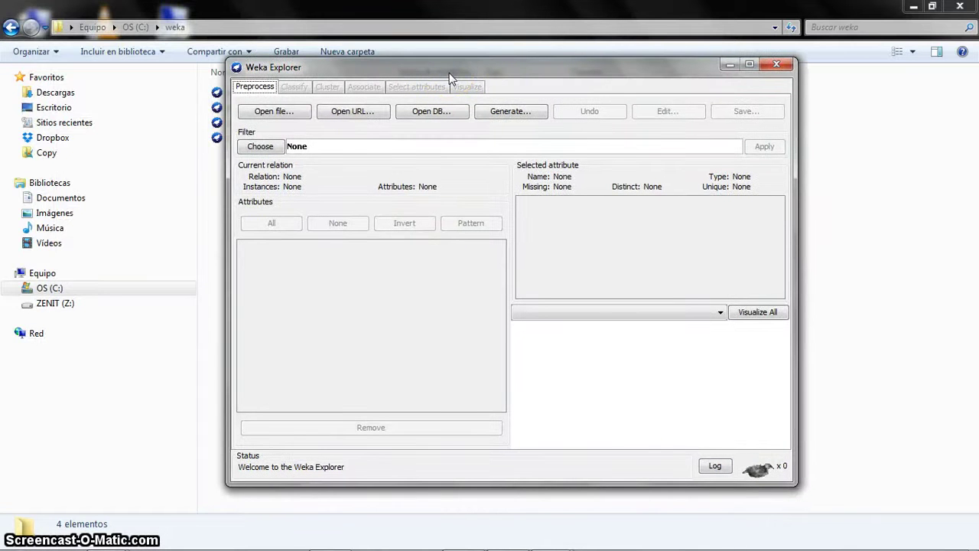
Load the iris.arff dataset from the weka folder on drive C: into the Explorer
{"action": "left_click", "coordinate": [264, 111]}
{"action": "left_click", "coordinate": [432, 150]}
{"action": "scroll", "coordinate": [430, 188], "scroll_direction": "up", "scroll_amount": 2}
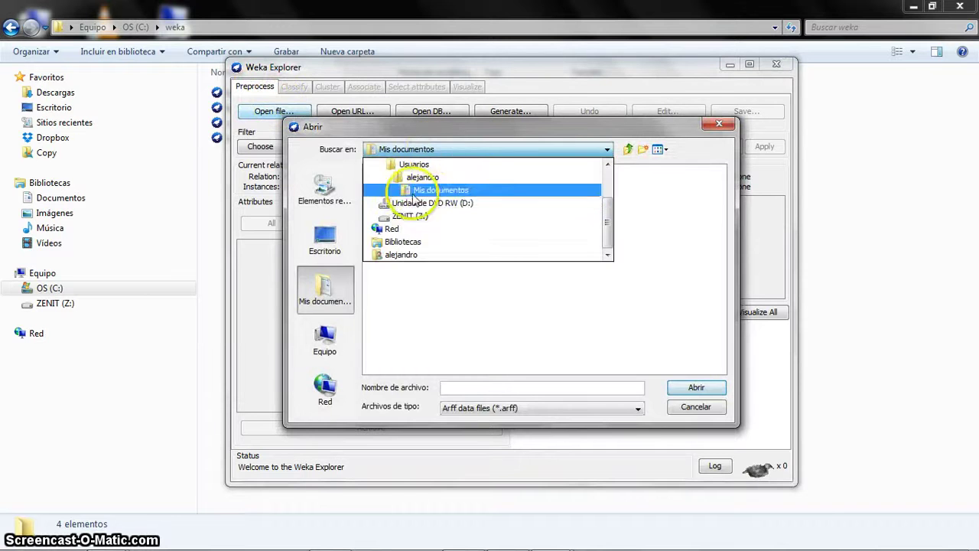
{"action": "left_click", "coordinate": [419, 205]}
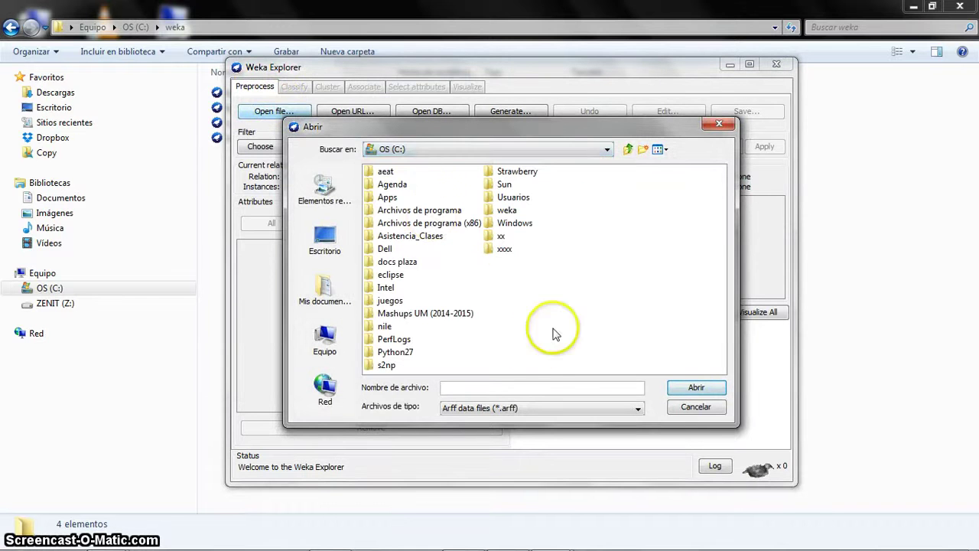
{"action": "double_click", "coordinate": [501, 212]}
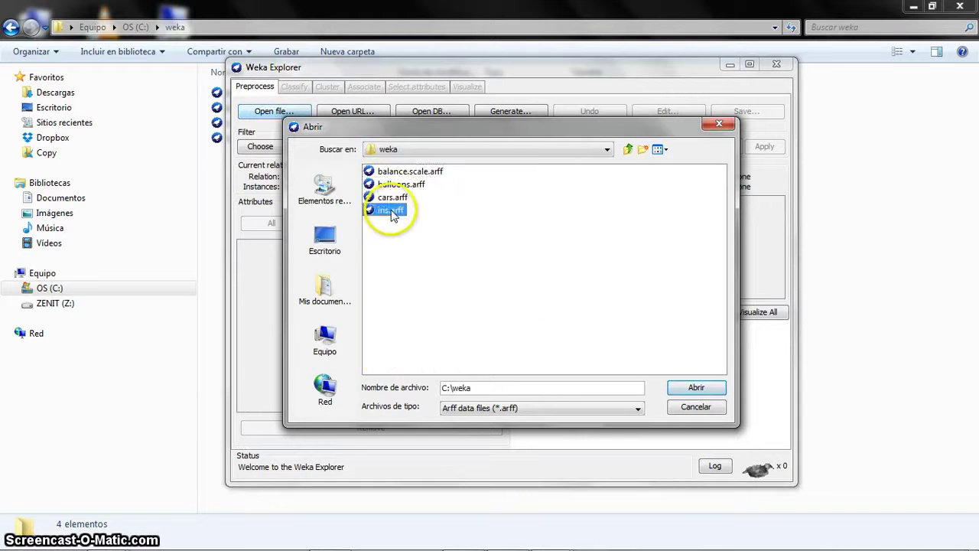
{"action": "double_click", "coordinate": [391, 209]}
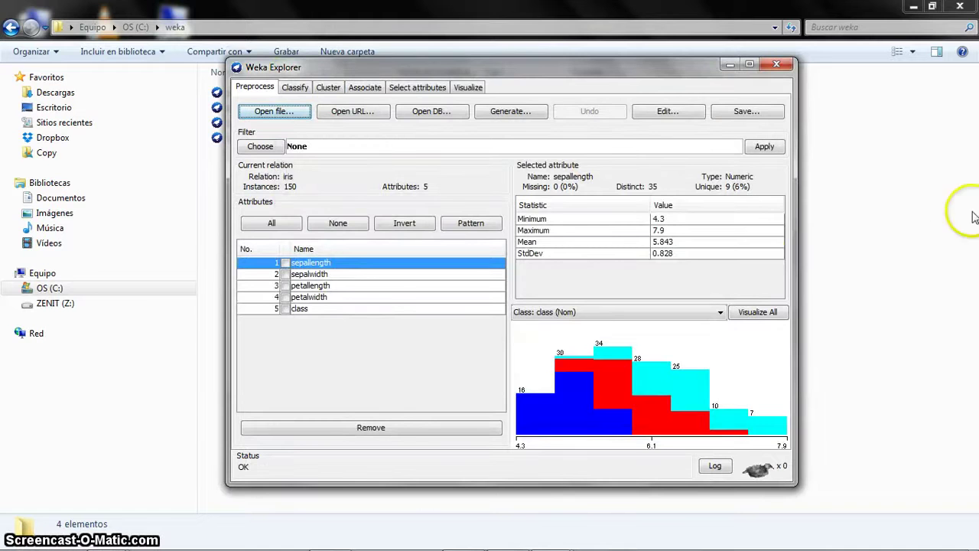
{"action": "left_click_drag", "start_coordinate": [508, 59], "coordinate": [448, 49]}
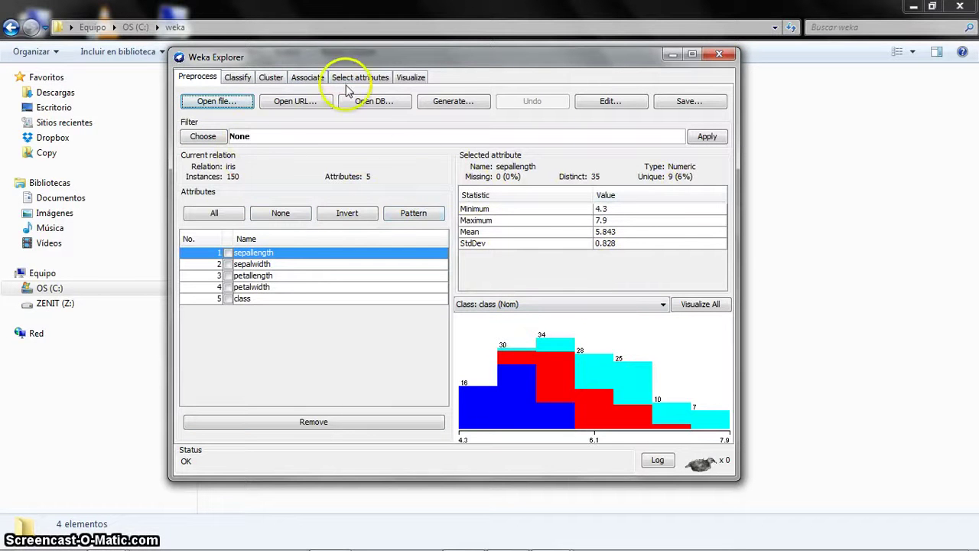
Examine the bayes, functions, lazy and meta families among the classifiers available for the iris data
{"action": "left_click", "coordinate": [235, 78]}
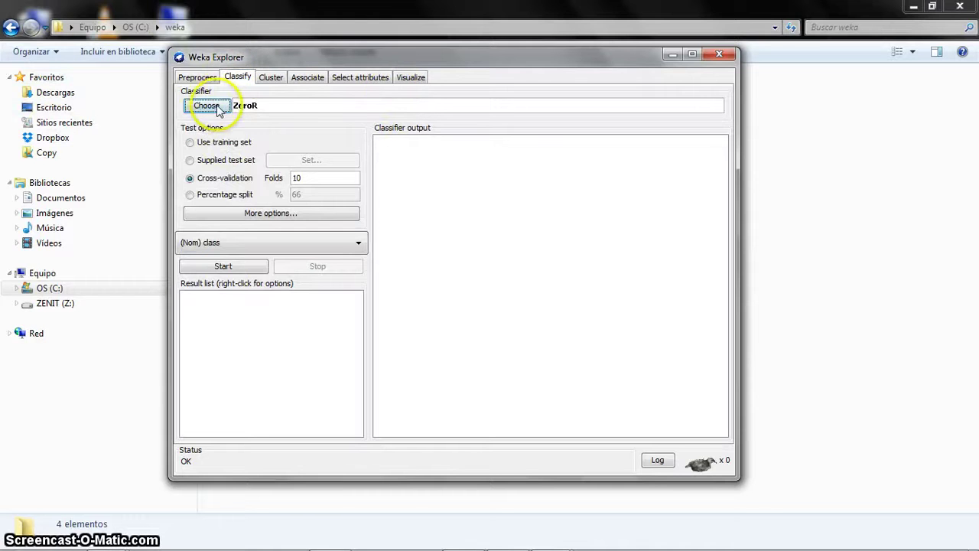
{"action": "left_click", "coordinate": [217, 109]}
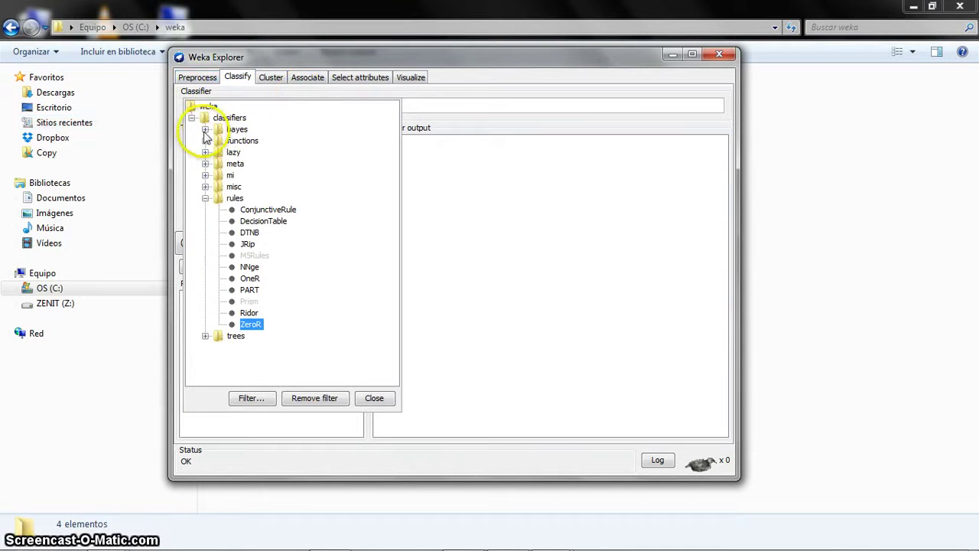
{"action": "left_click", "coordinate": [205, 130]}
{"action": "left_click", "coordinate": [205, 129]}
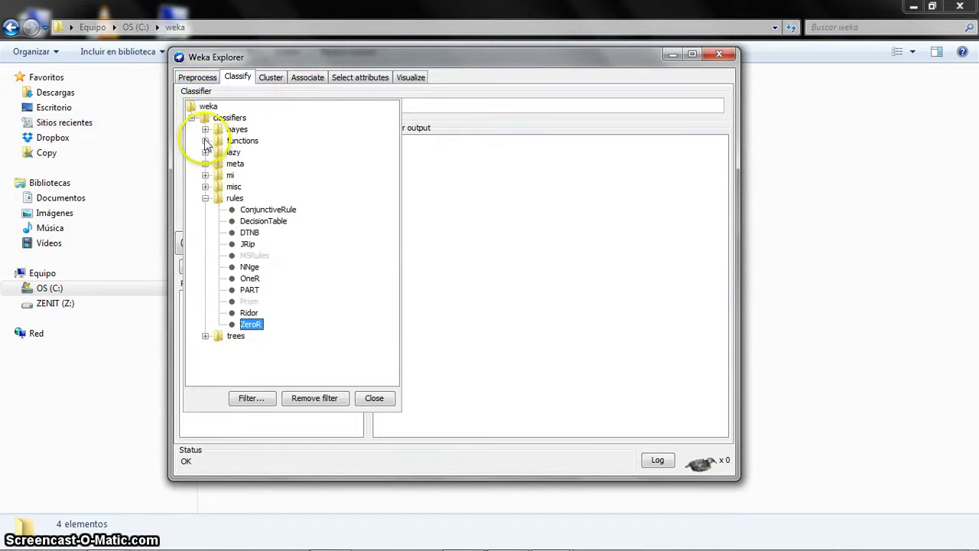
{"action": "left_click", "coordinate": [205, 140]}
{"action": "left_click", "coordinate": [205, 140]}
{"action": "left_click", "coordinate": [205, 153]}
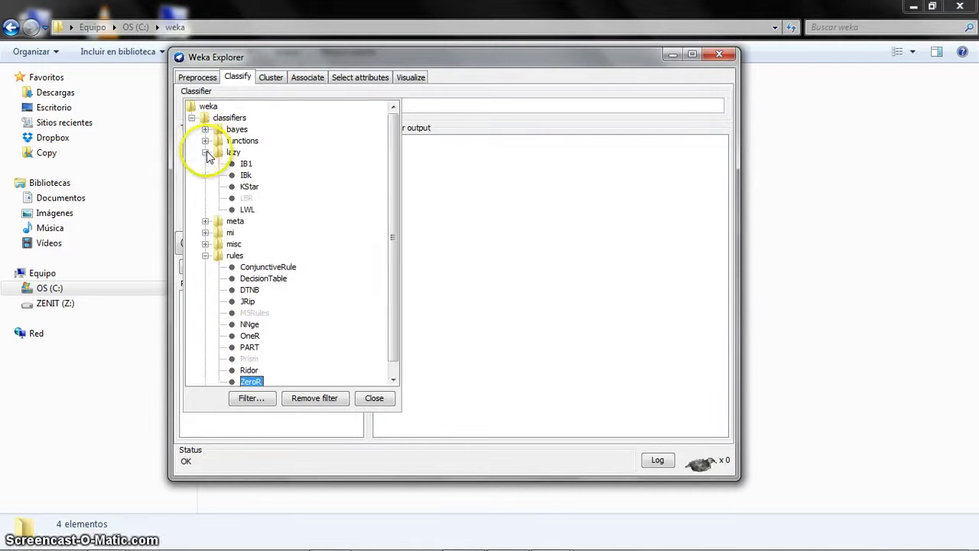
{"action": "left_click", "coordinate": [205, 152]}
{"action": "left_click", "coordinate": [205, 163]}
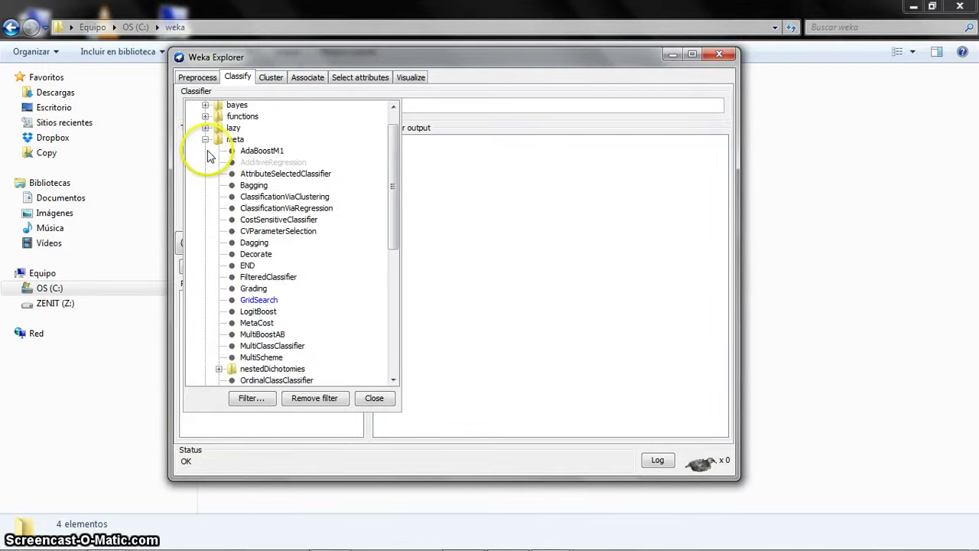
{"action": "left_click", "coordinate": [205, 140]}
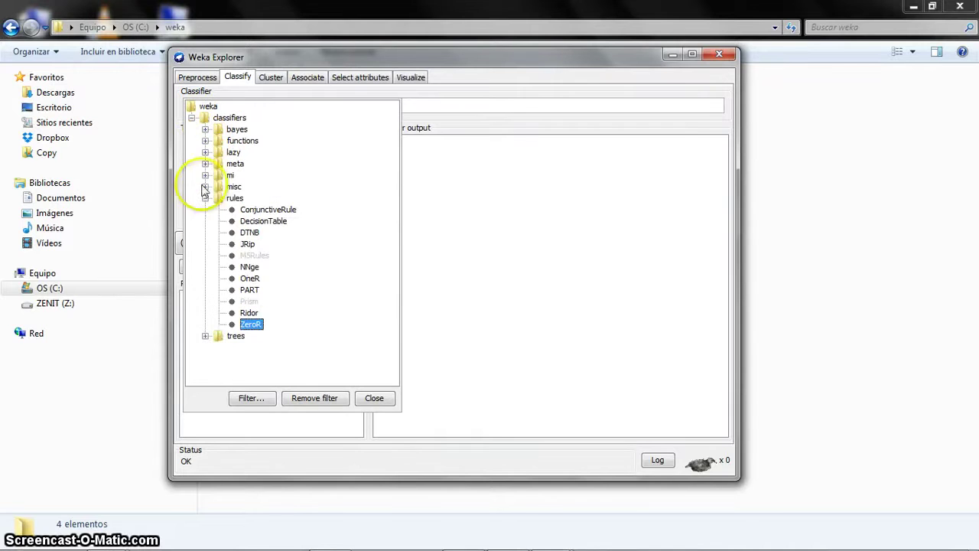
Choose Id3 from the trees family as the classifier
{"action": "left_click", "coordinate": [205, 198]}
{"action": "left_click", "coordinate": [205, 210]}
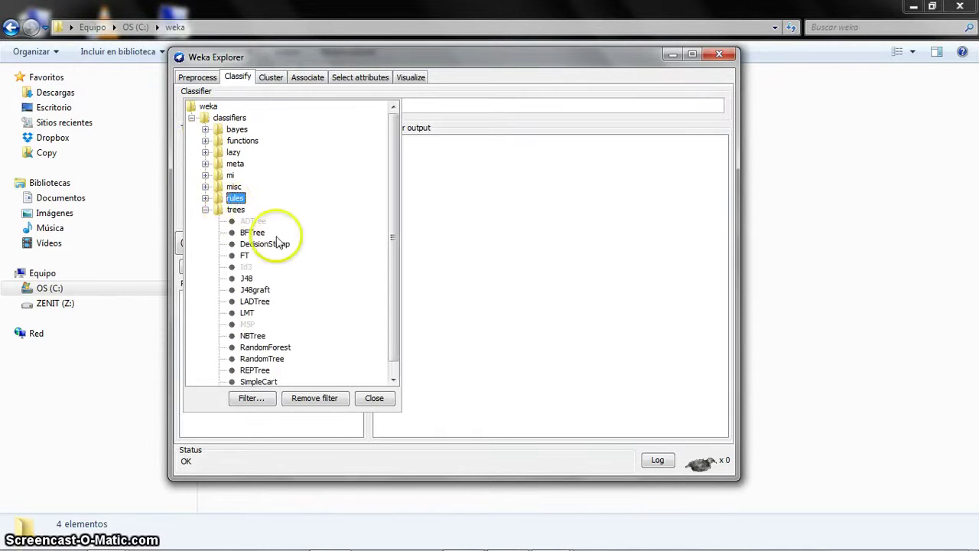
{"action": "scroll", "coordinate": [396, 199], "scroll_direction": "down", "scroll_amount": 1}
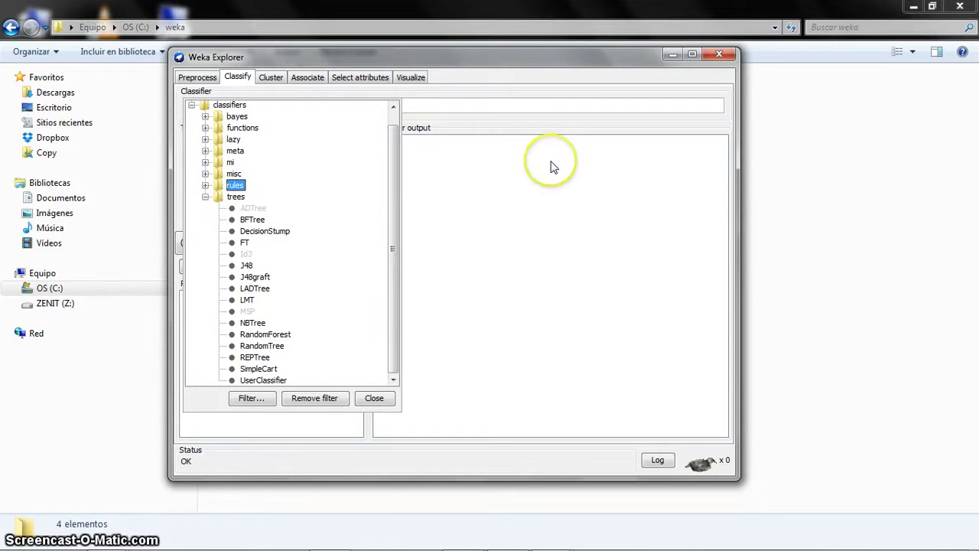
{"action": "left_click", "coordinate": [244, 255]}
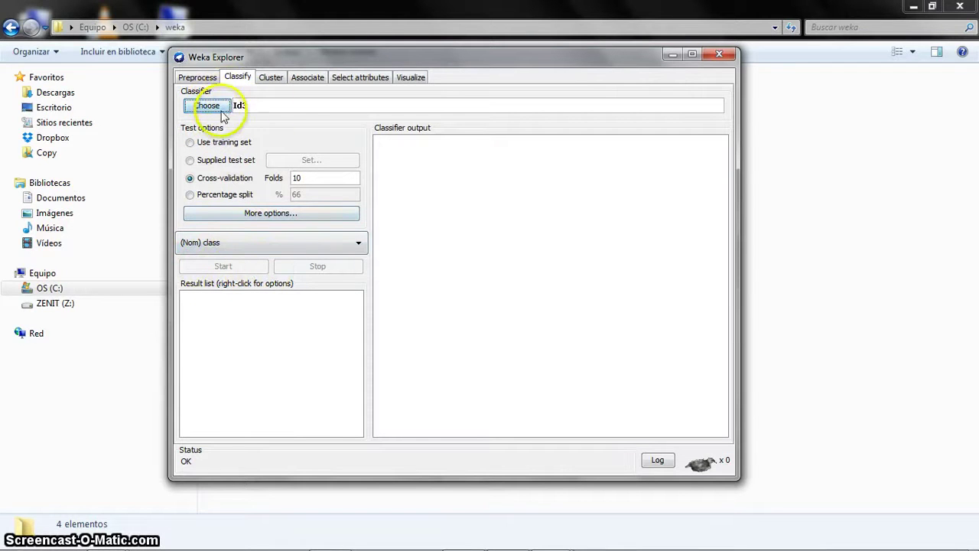
Choose J48 from the trees family as the classifier
{"action": "left_click_drag", "start_coordinate": [312, 65], "coordinate": [310, 62]}
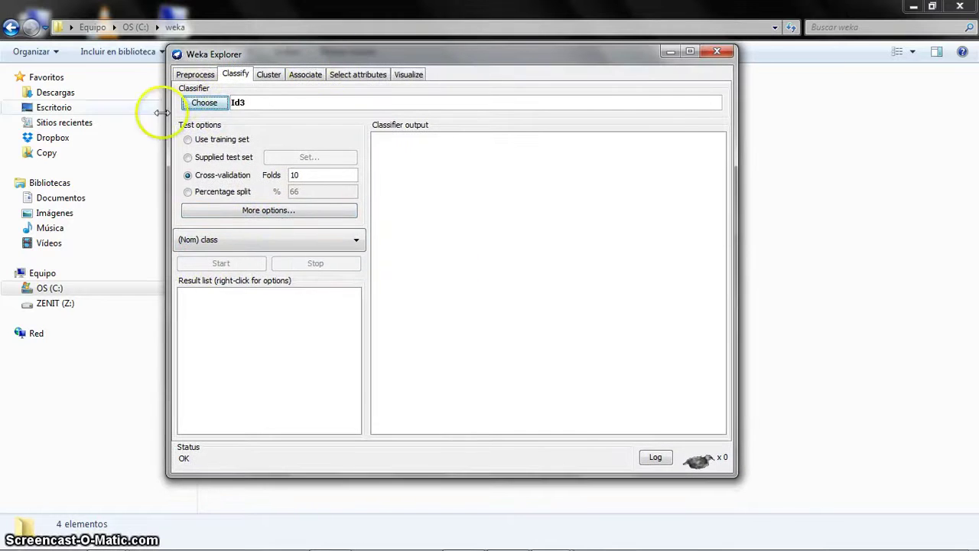
{"action": "left_click", "coordinate": [205, 103]}
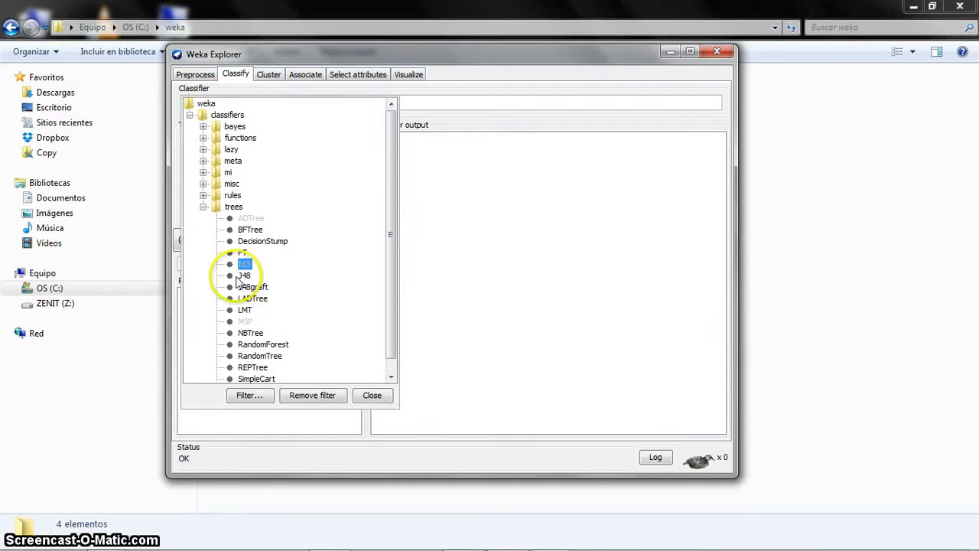
{"action": "left_click", "coordinate": [244, 276]}
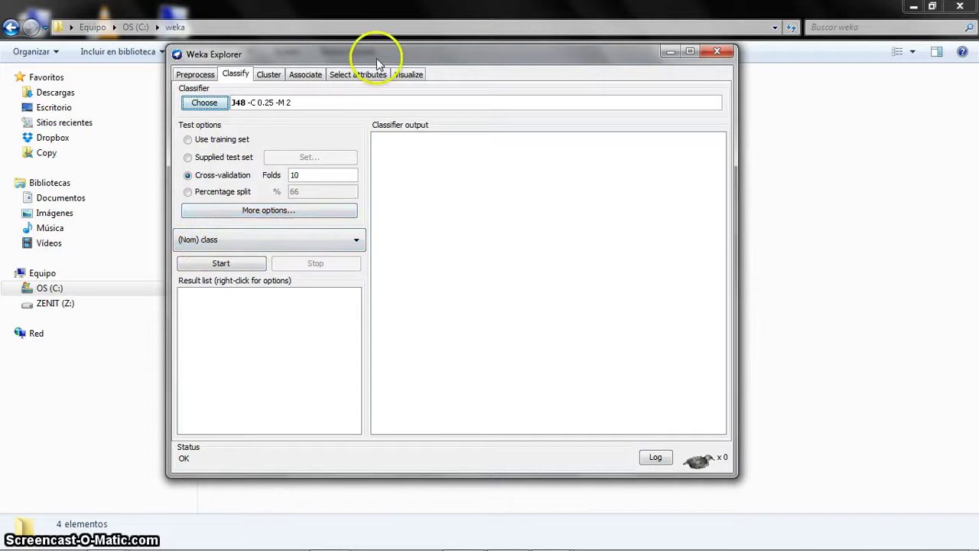
Run J48 with 10-fold cross-validation and review the accuracy summary and confusion matrix in a widened window
{"action": "left_click_drag", "start_coordinate": [372, 50], "coordinate": [427, 60]}
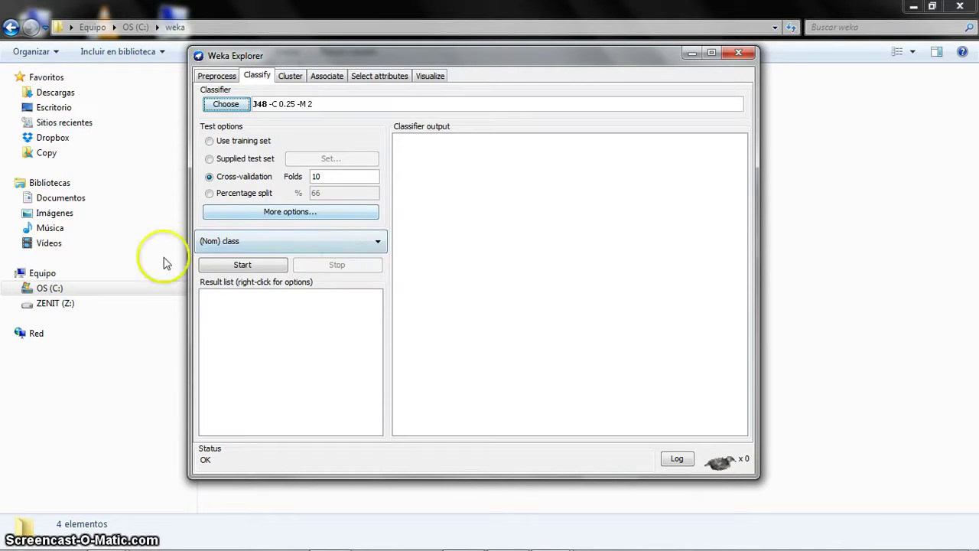
{"action": "left_click", "coordinate": [235, 264]}
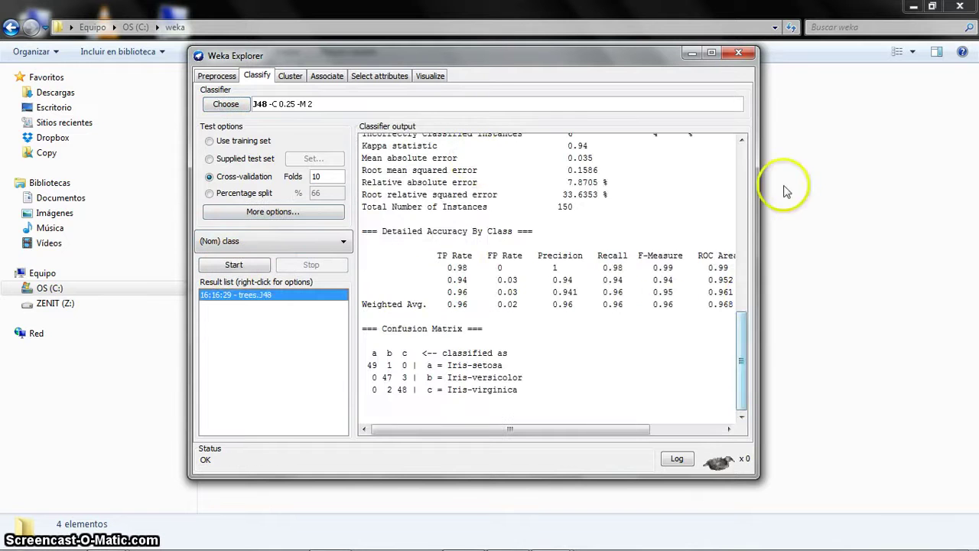
{"action": "left_click_drag", "start_coordinate": [759, 192], "coordinate": [888, 195]}
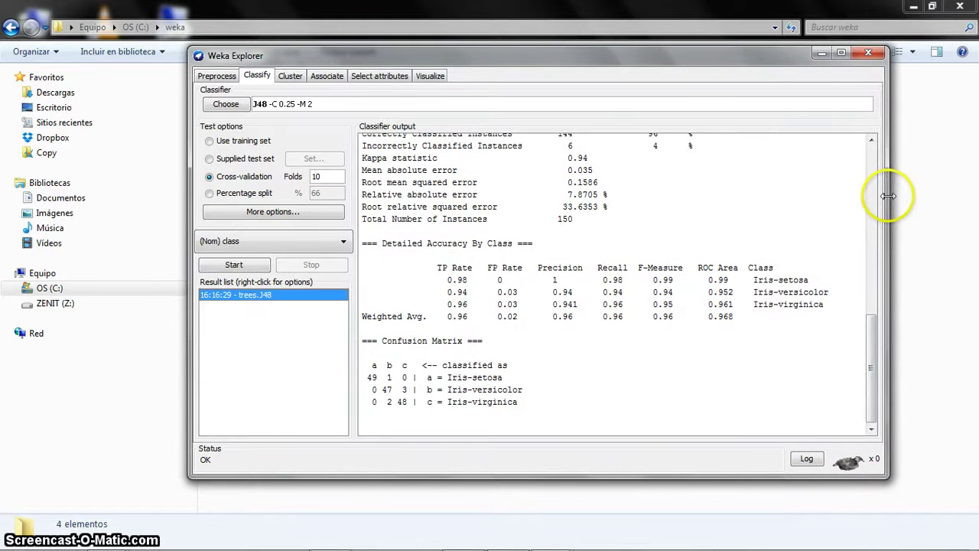
{"action": "left_click_drag", "start_coordinate": [705, 54], "coordinate": [684, 55]}
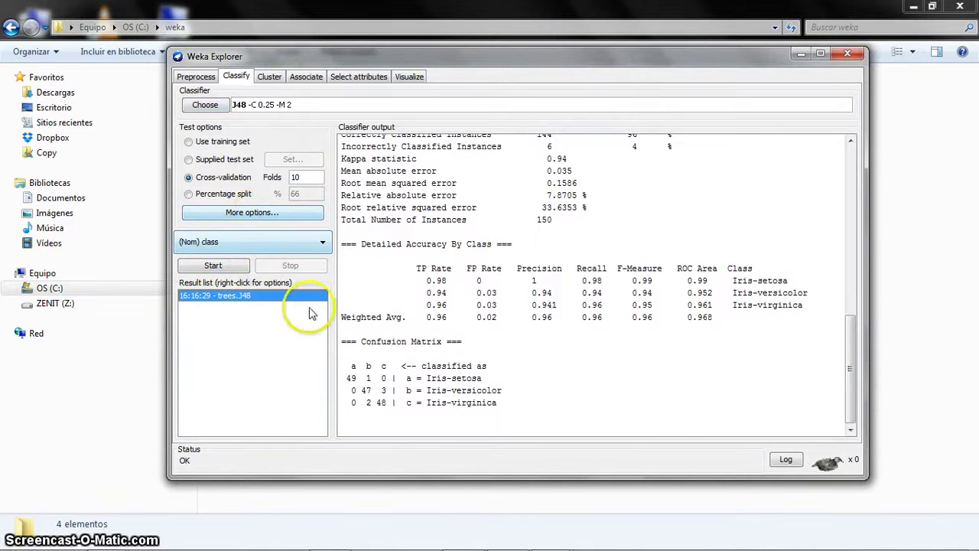
{"action": "left_click_drag", "start_coordinate": [852, 344], "coordinate": [853, 325]}
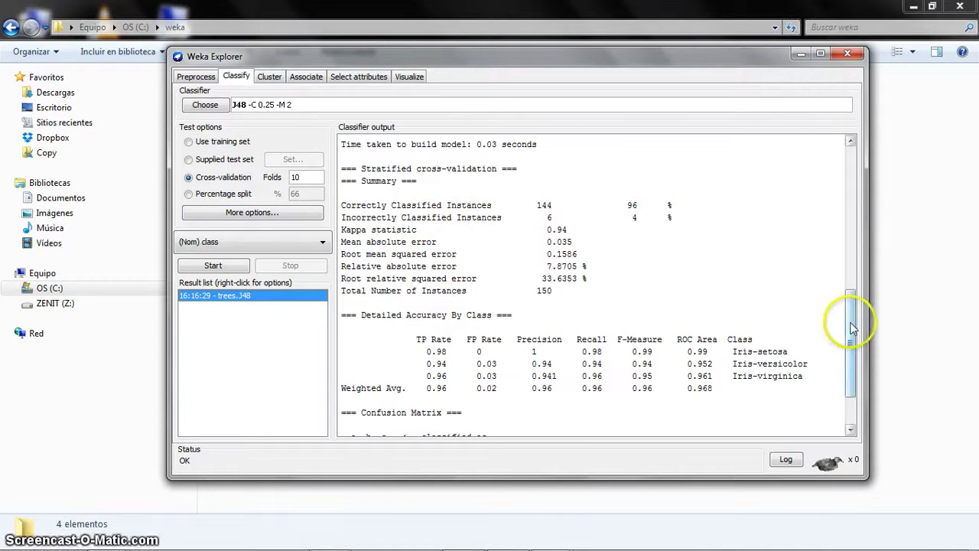
{"action": "left_click_drag", "start_coordinate": [851, 327], "coordinate": [857, 344]}
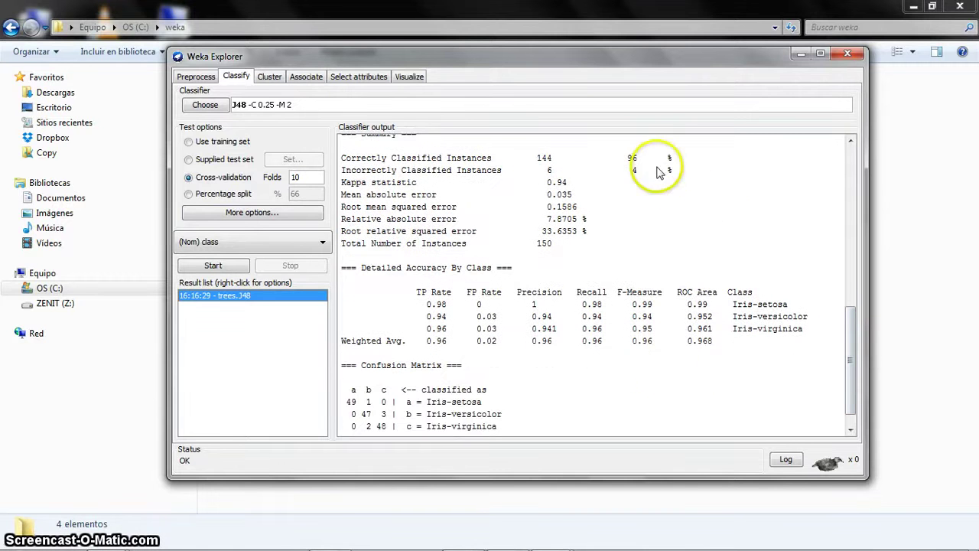
{"action": "scroll", "coordinate": [651, 268], "scroll_direction": "down", "scroll_amount": 1}
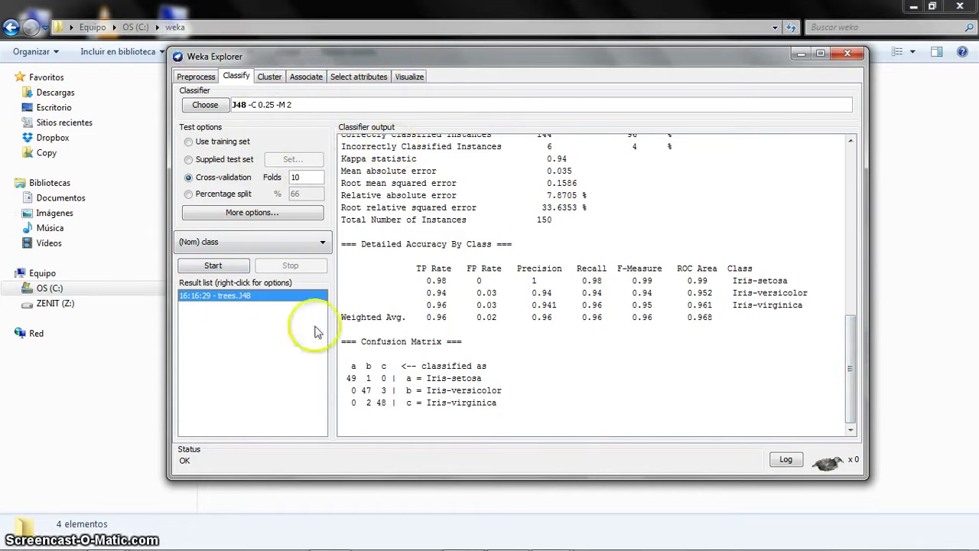
Visualize the decision tree of the trees.J48 result
{"action": "right_click", "coordinate": [247, 306]}
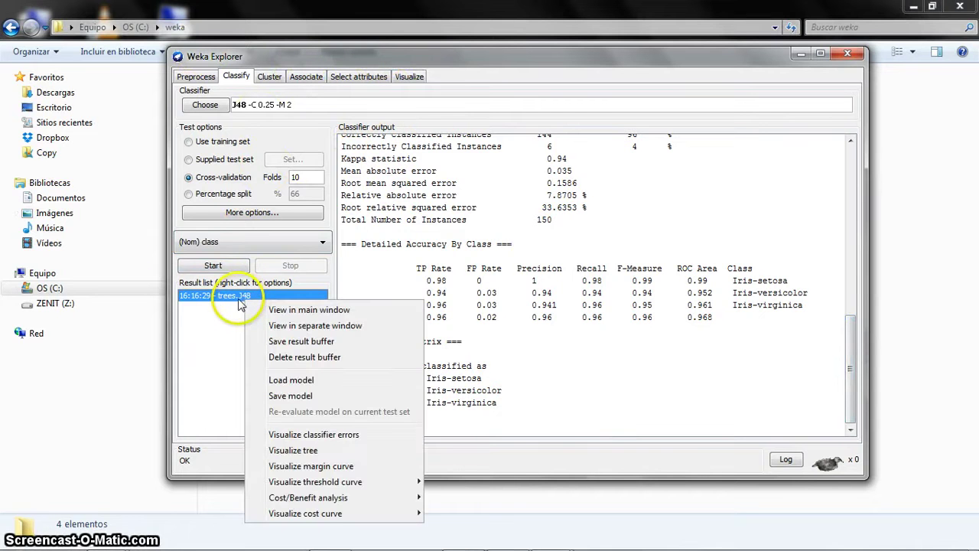
{"action": "left_click", "coordinate": [230, 299]}
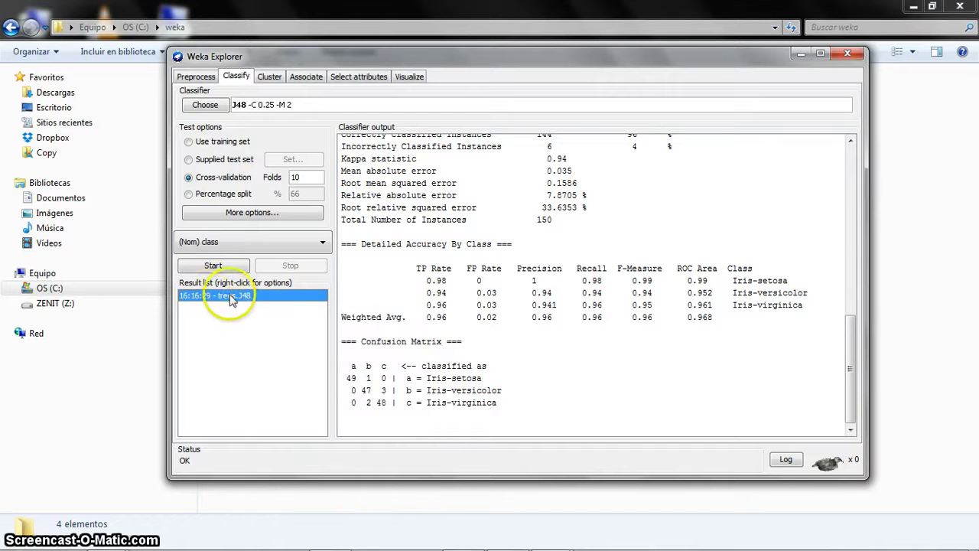
{"action": "right_click", "coordinate": [230, 297]}
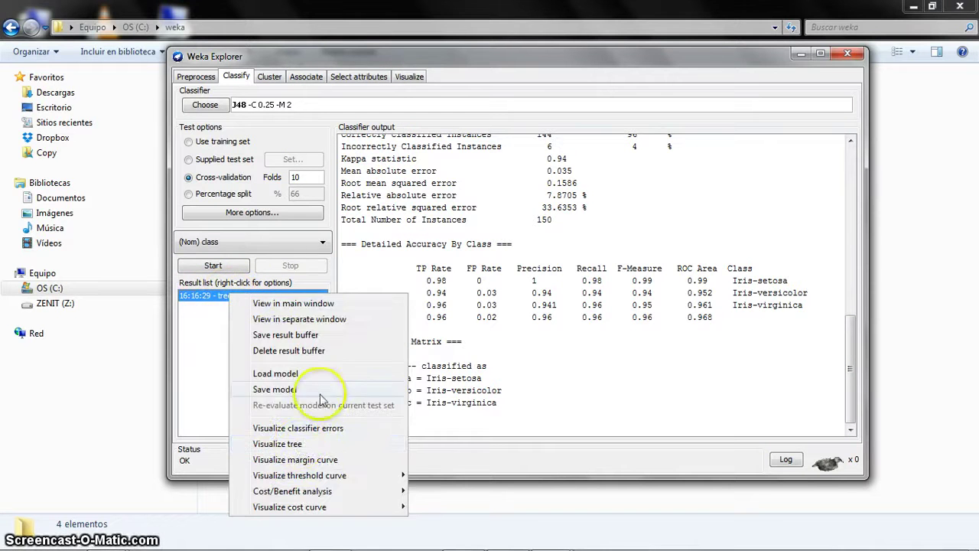
{"action": "left_click", "coordinate": [301, 446]}
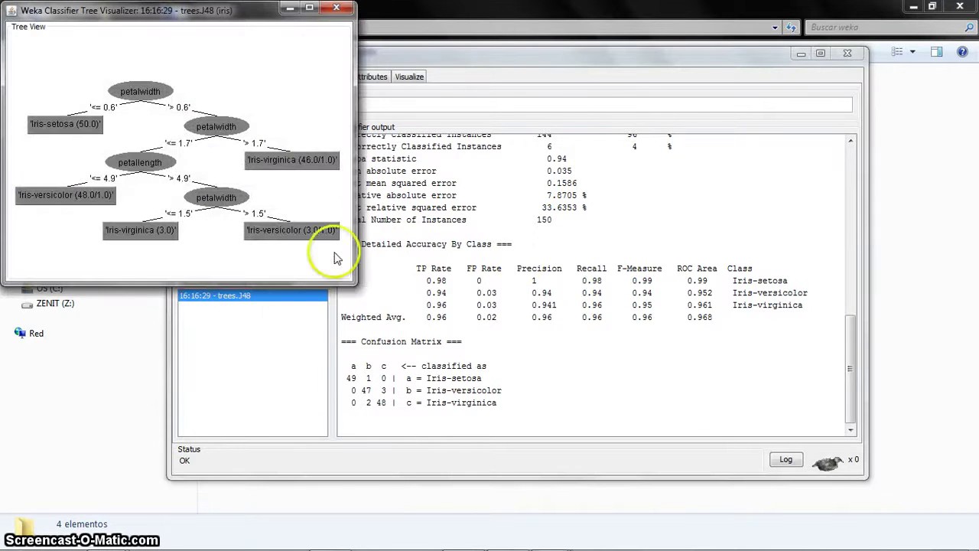
Enlarge and reposition the tree visualizer window, and fit the decision tree to the screen
{"action": "left_click_drag", "start_coordinate": [350, 283], "coordinate": [591, 364]}
{"action": "left_click_drag", "start_coordinate": [279, 17], "coordinate": [446, 31]}
{"action": "right_click", "coordinate": [633, 127]}
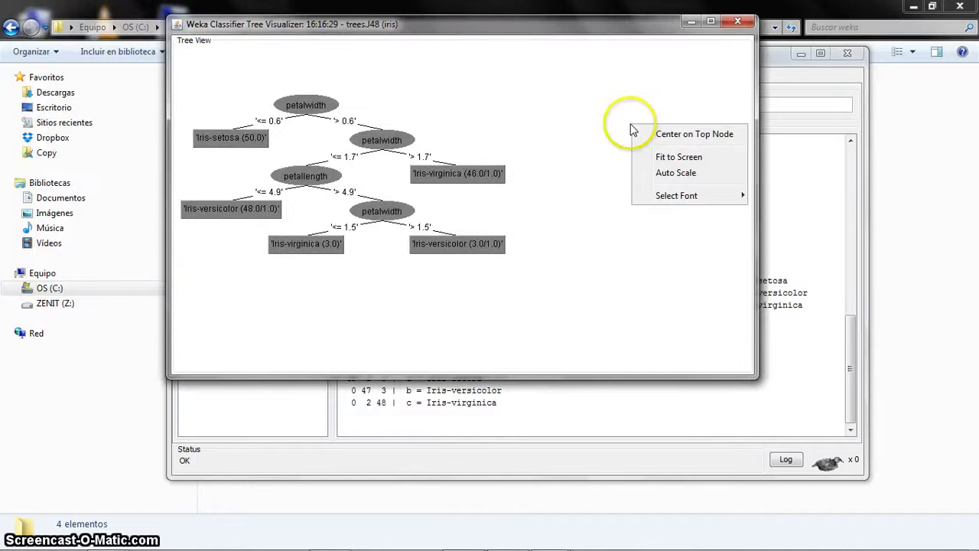
{"action": "left_click", "coordinate": [657, 158]}
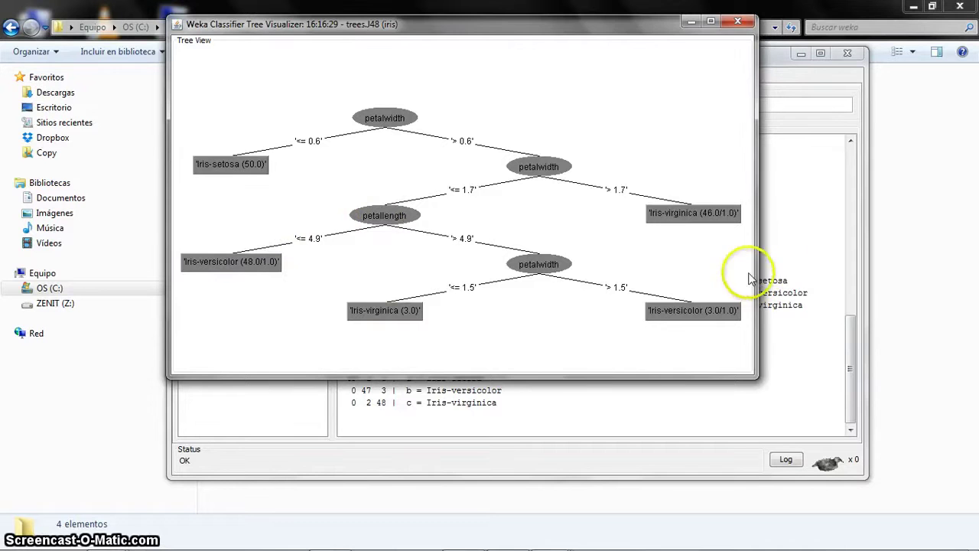
Close the J48 tree visualizer and look through the available tree classifiers, keeping J48 selected
{"action": "left_click_drag", "start_coordinate": [652, 25], "coordinate": [693, 96]}
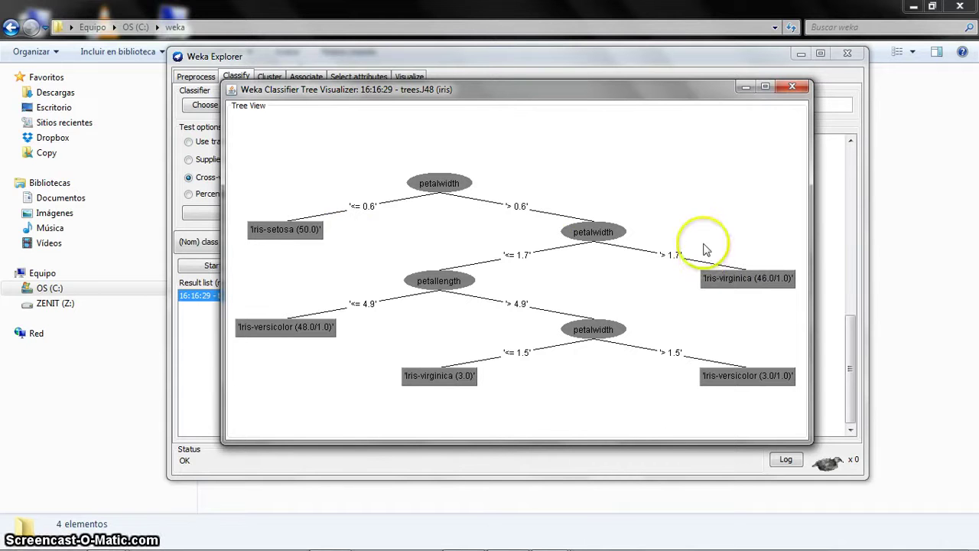
{"action": "left_click", "coordinate": [792, 88]}
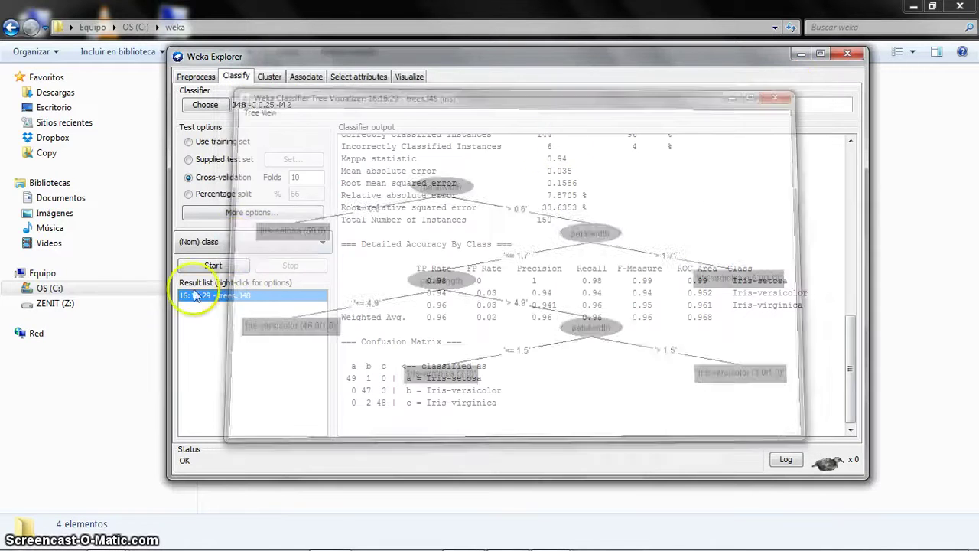
{"action": "left_click", "coordinate": [206, 105]}
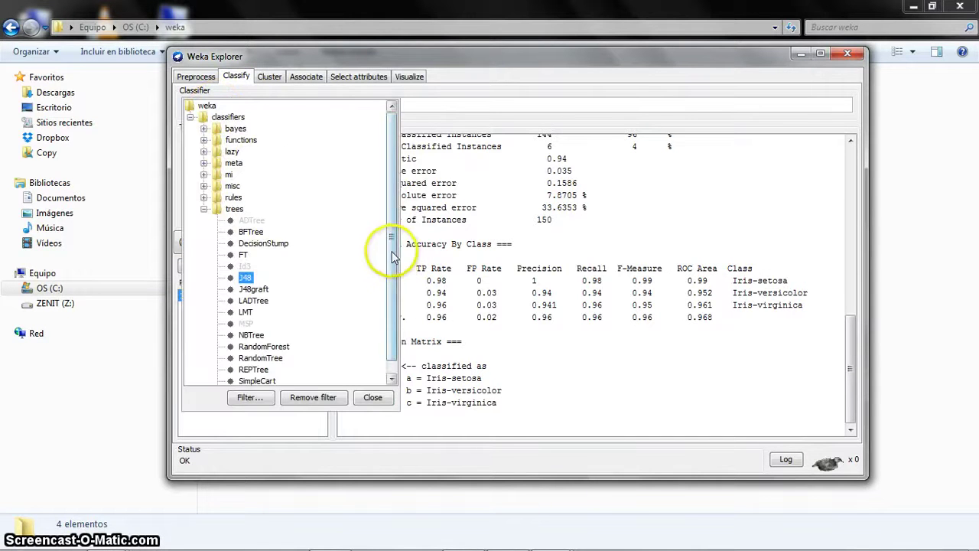
{"action": "mouse_move", "coordinate": [394, 254]}
{"action": "left_mouse_down"}
{"action": "mouse_move", "coordinate": [394, 264]}
{"action": "mouse_move", "coordinate": [393, 254]}
{"action": "left_mouse_up"}
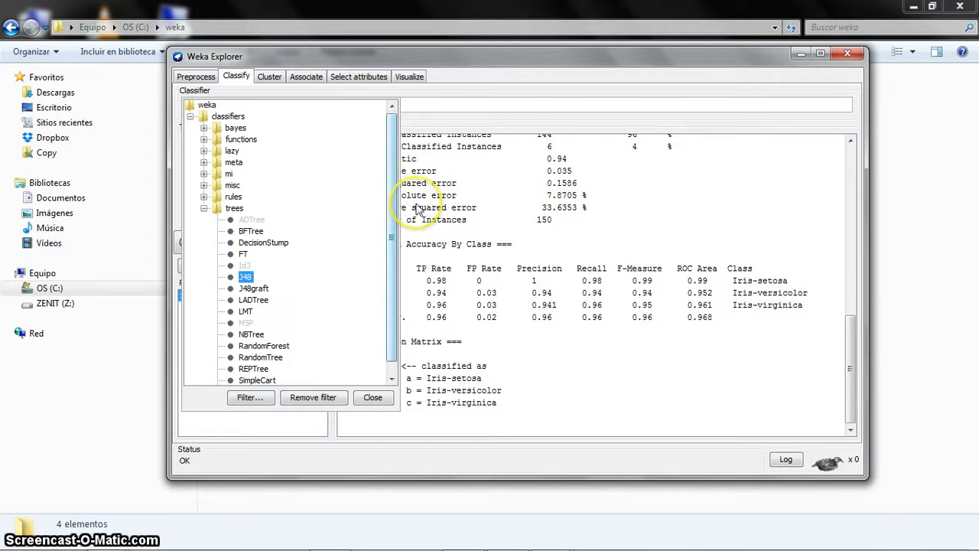
{"action": "left_click", "coordinate": [493, 238]}
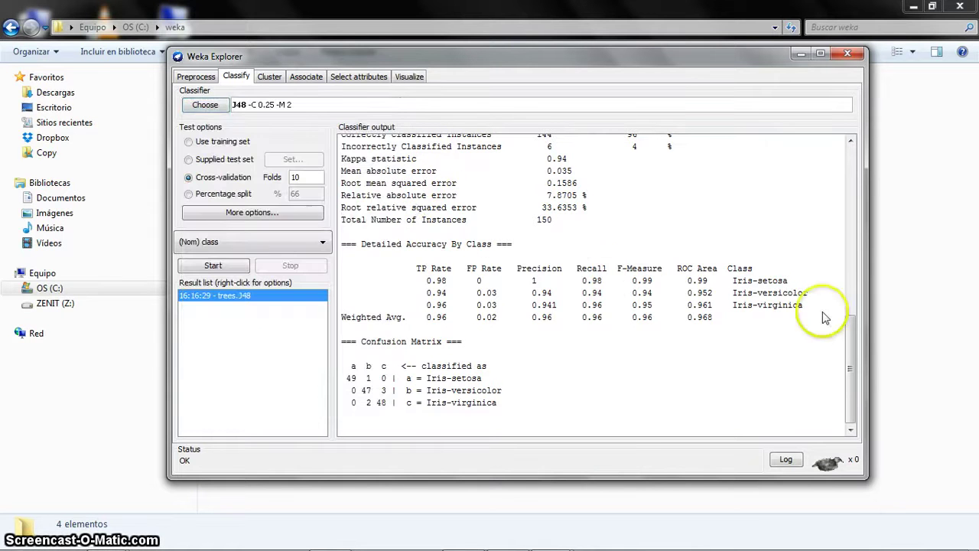
Set J48's confidenceFactor to 0.5, rerun the 10-fold cross-validation, and compare the new output with the first result
{"action": "scroll", "coordinate": [849, 390], "scroll_direction": "up", "scroll_amount": 2}
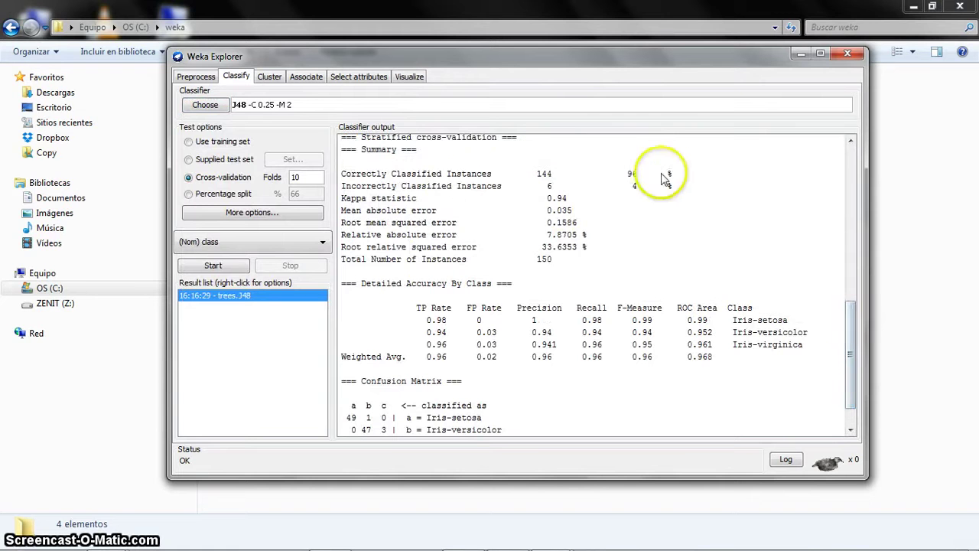
{"action": "left_click", "coordinate": [290, 105]}
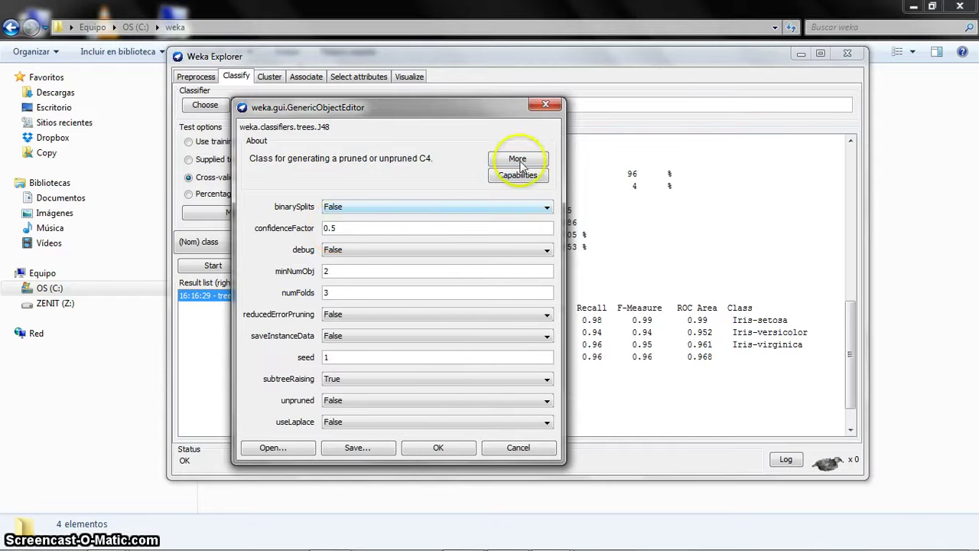
{"action": "left_click", "coordinate": [448, 445]}
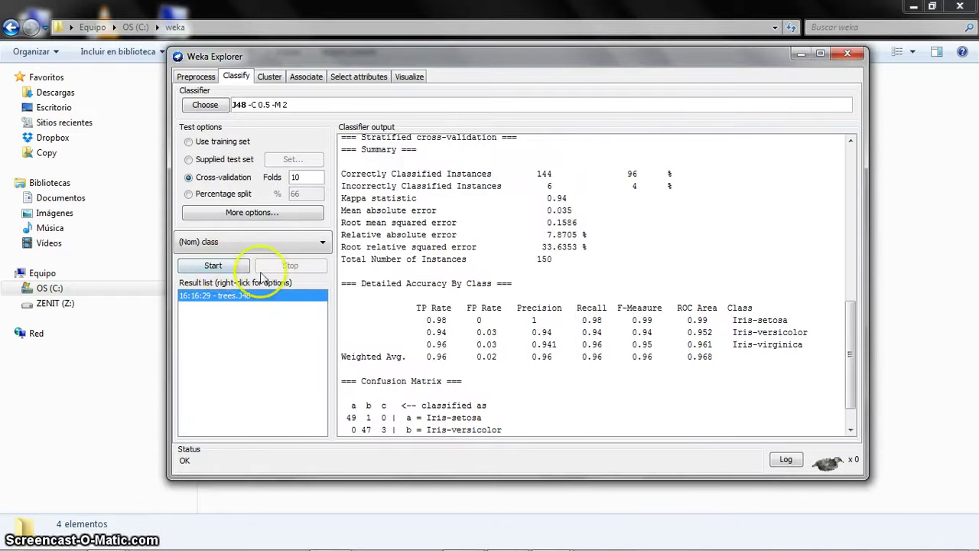
{"action": "left_click", "coordinate": [214, 265]}
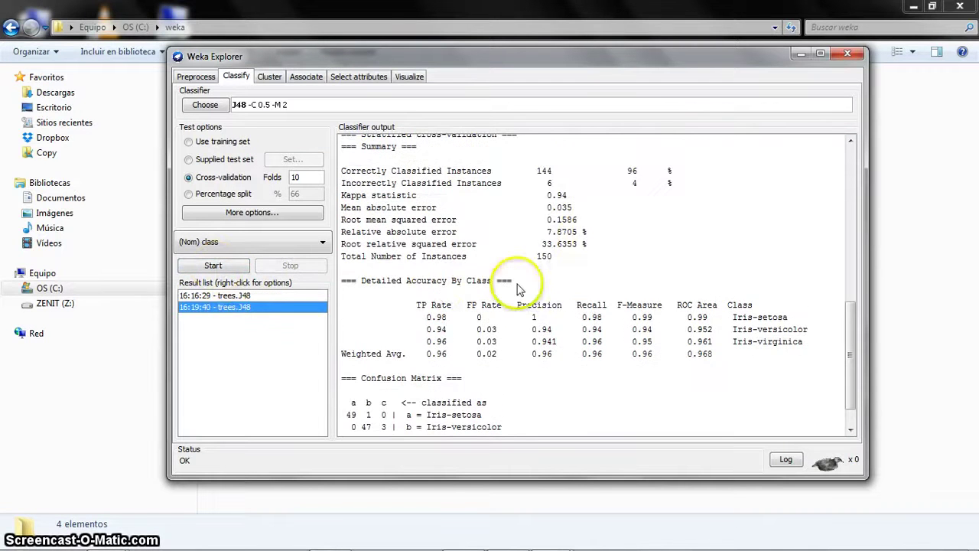
{"action": "left_click", "coordinate": [245, 297]}
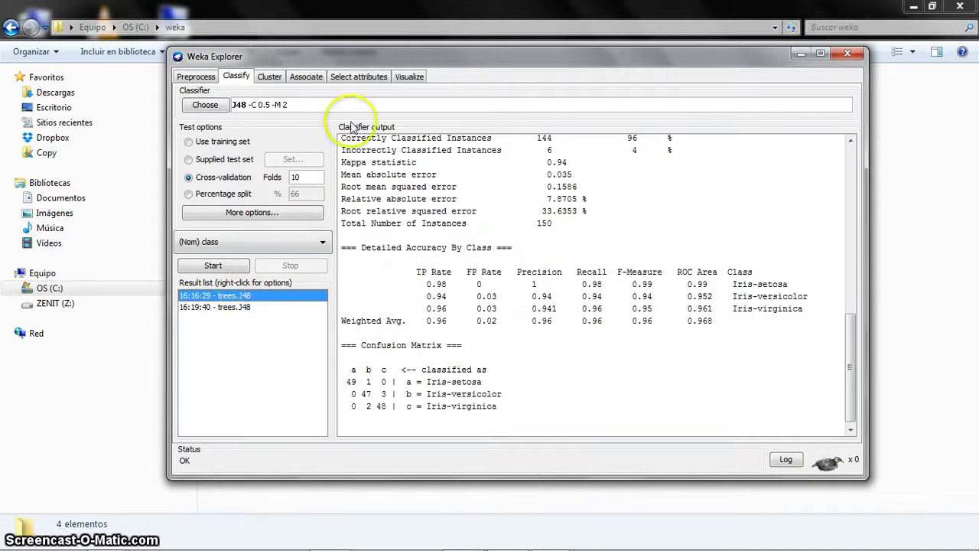
Review J48's configurable parameters in a widened options editor and close it without changing anything
{"action": "left_click", "coordinate": [266, 108]}
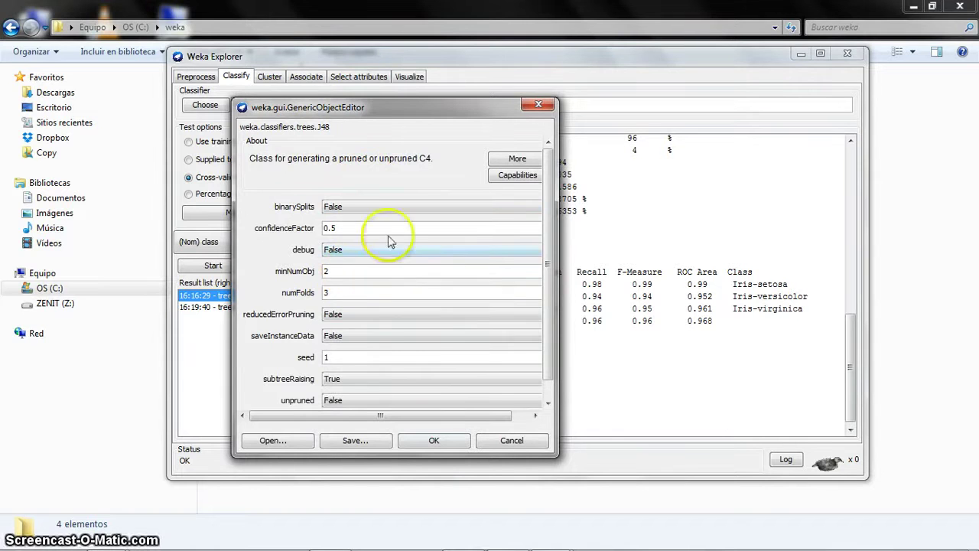
{"action": "left_click_drag", "start_coordinate": [548, 329], "coordinate": [541, 272]}
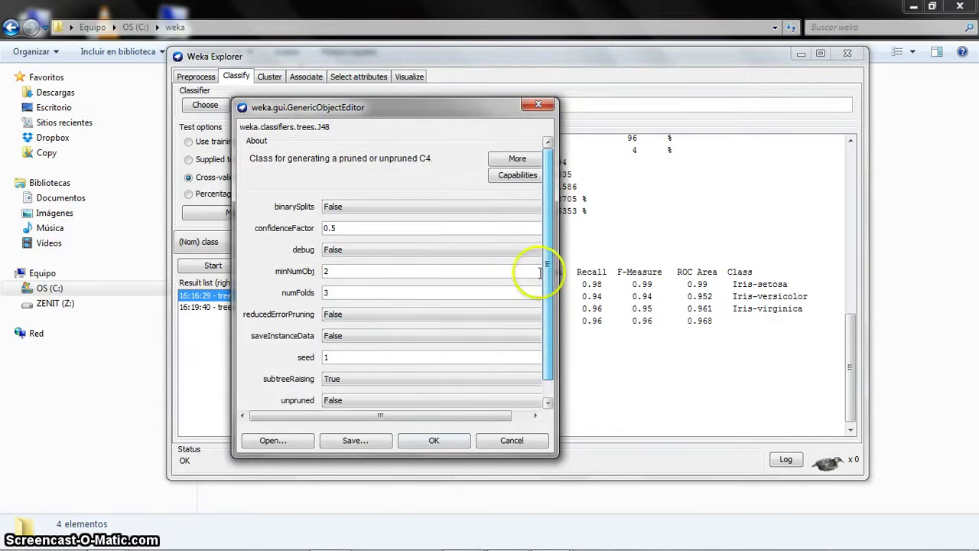
{"action": "left_click_drag", "start_coordinate": [561, 369], "coordinate": [593, 372]}
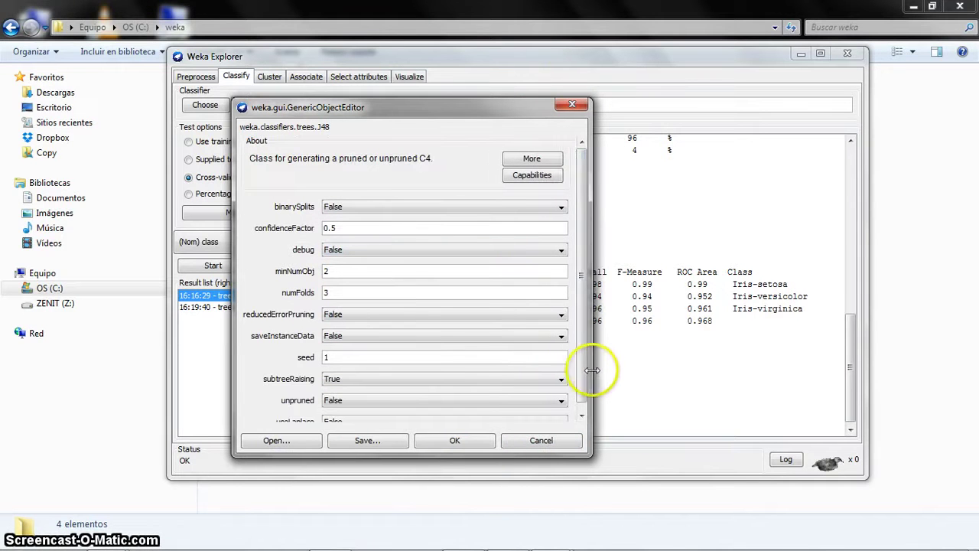
{"action": "left_click", "coordinate": [573, 105]}
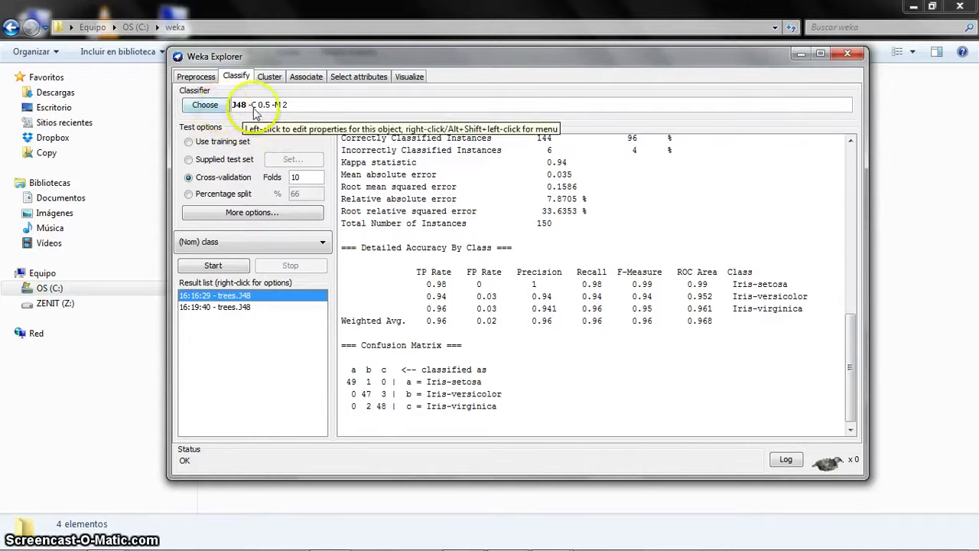
Look through the classifier families once more and close the list, keeping J48 selected
{"action": "left_click", "coordinate": [202, 104]}
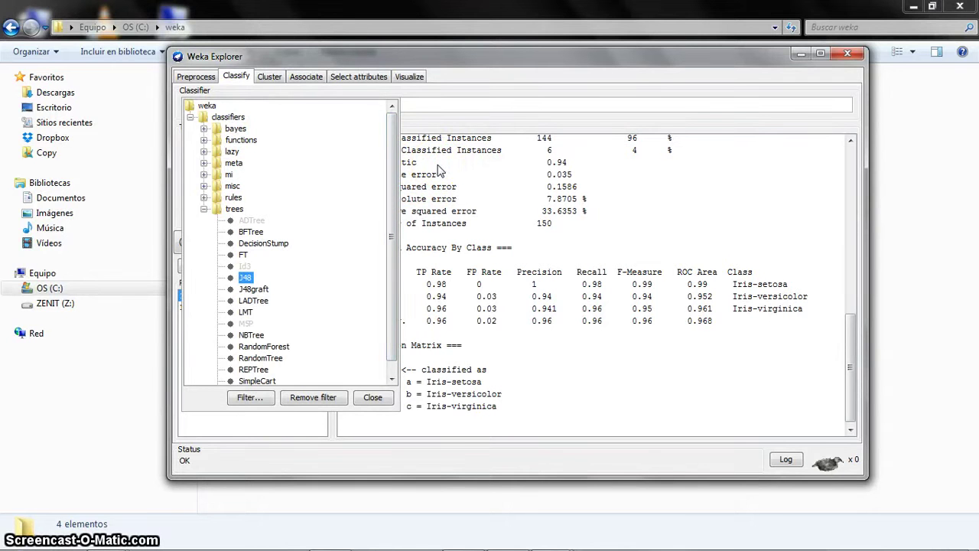
{"action": "left_click", "coordinate": [391, 378]}
{"action": "left_click", "coordinate": [374, 398]}
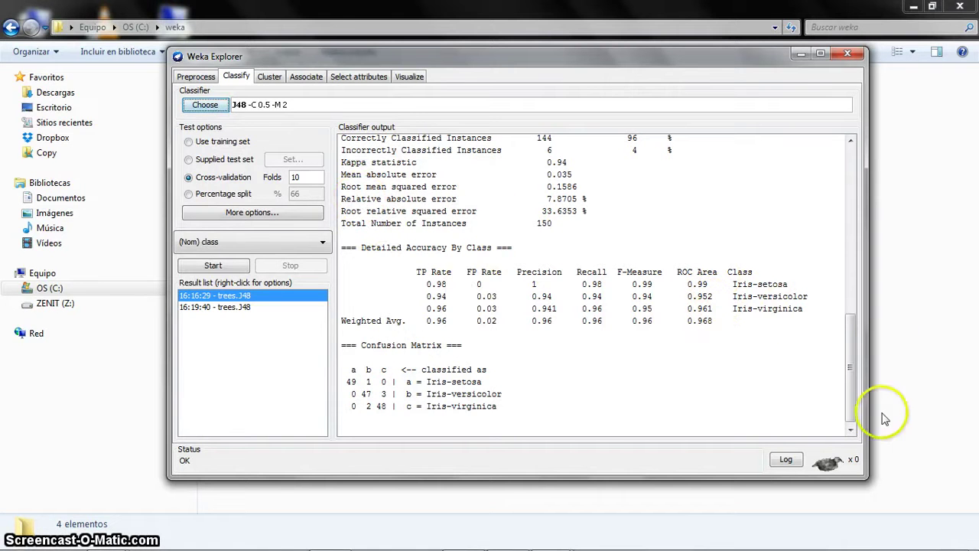
Enlarge the Weka Explorer window and move it off the weka folder's files, and open balance.scale.arff in Notepad++
{"action": "left_click_drag", "start_coordinate": [858, 475], "coordinate": [915, 486]}
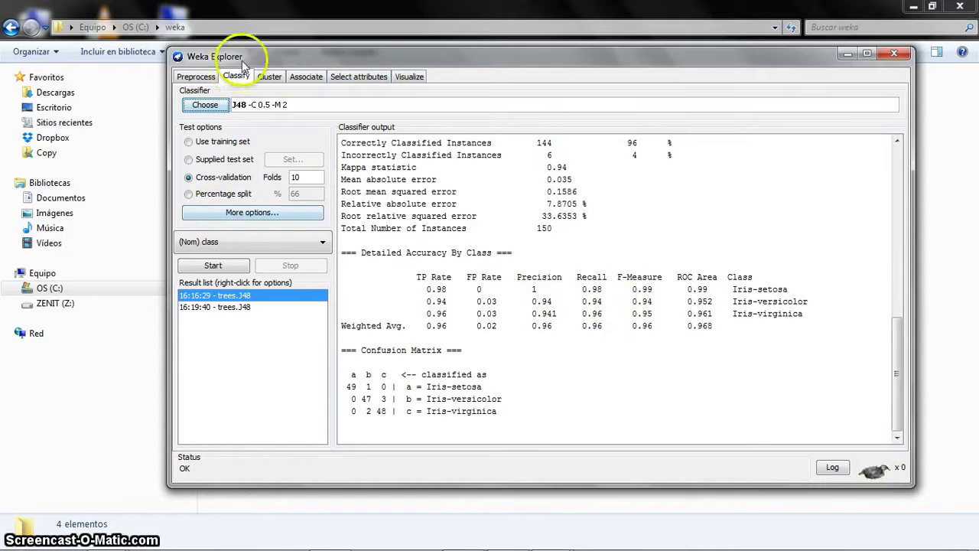
{"action": "left_click_drag", "start_coordinate": [242, 61], "coordinate": [265, 148]}
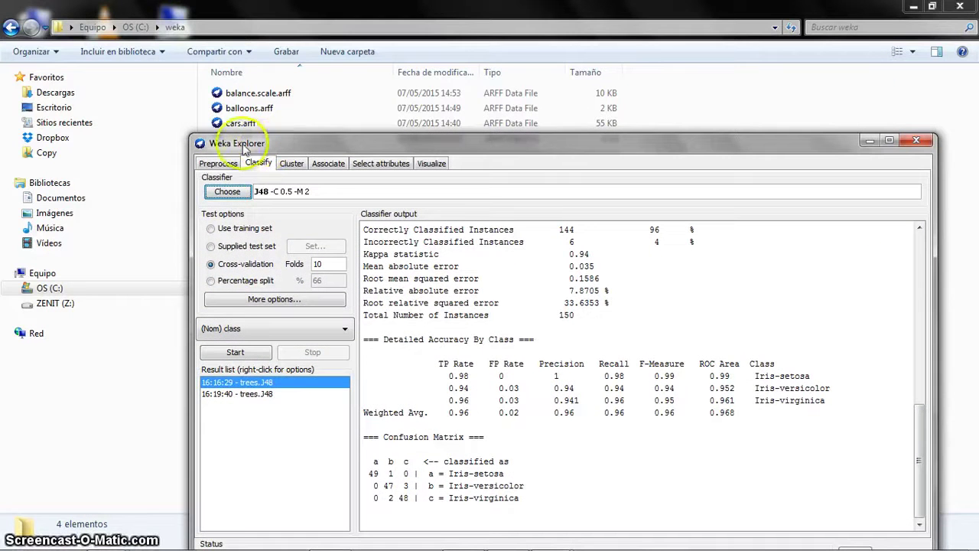
{"action": "left_click", "coordinate": [243, 95]}
{"action": "right_click", "coordinate": [243, 96]}
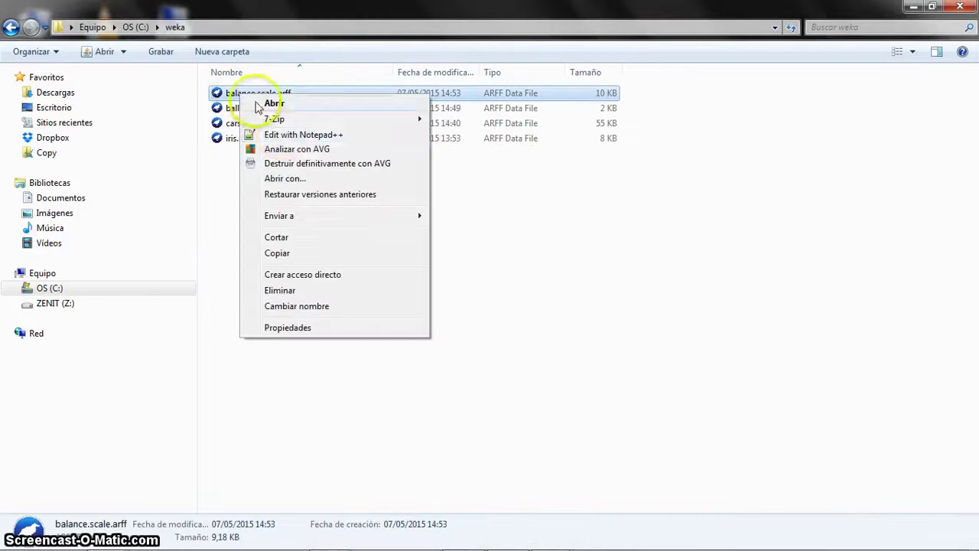
{"action": "left_click", "coordinate": [291, 131]}
Read the source notes and the Relevant Information section of balance.scale.arff
{"action": "scroll", "coordinate": [345, 145], "scroll_direction": "down", "scroll_amount": 1}
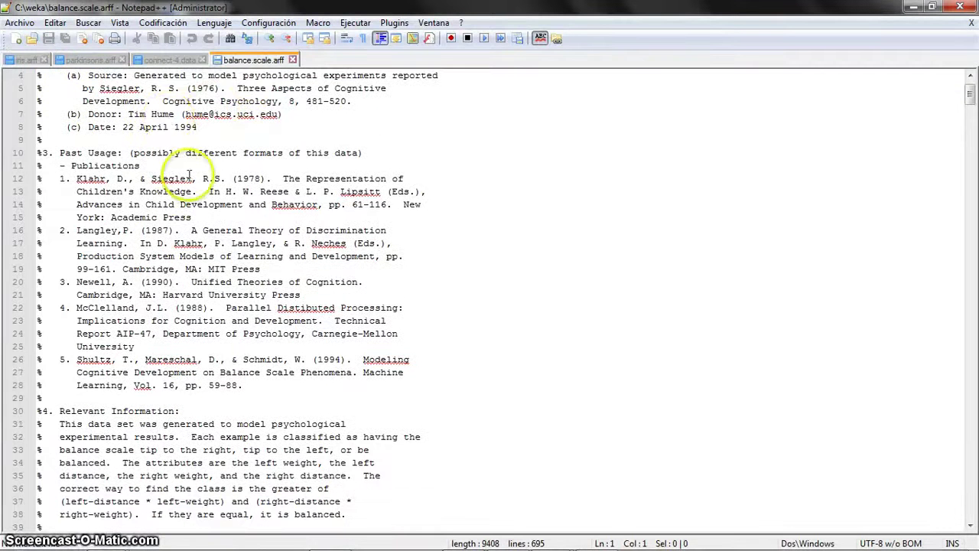
{"action": "scroll", "coordinate": [85, 160], "scroll_direction": "up", "scroll_amount": 1}
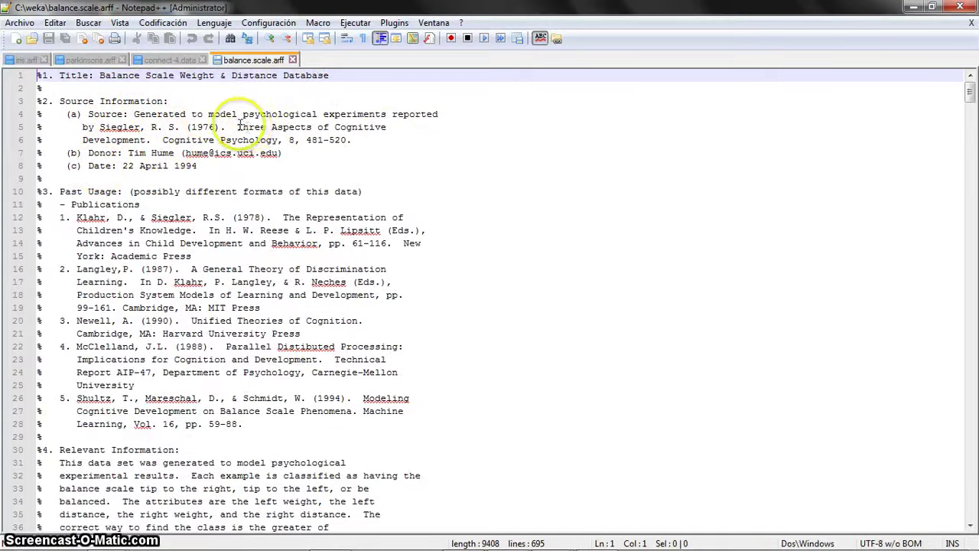
{"action": "scroll", "coordinate": [237, 168], "scroll_direction": "down", "scroll_amount": 7}
{"action": "scroll", "coordinate": [162, 222], "scroll_direction": "up", "scroll_amount": 1}
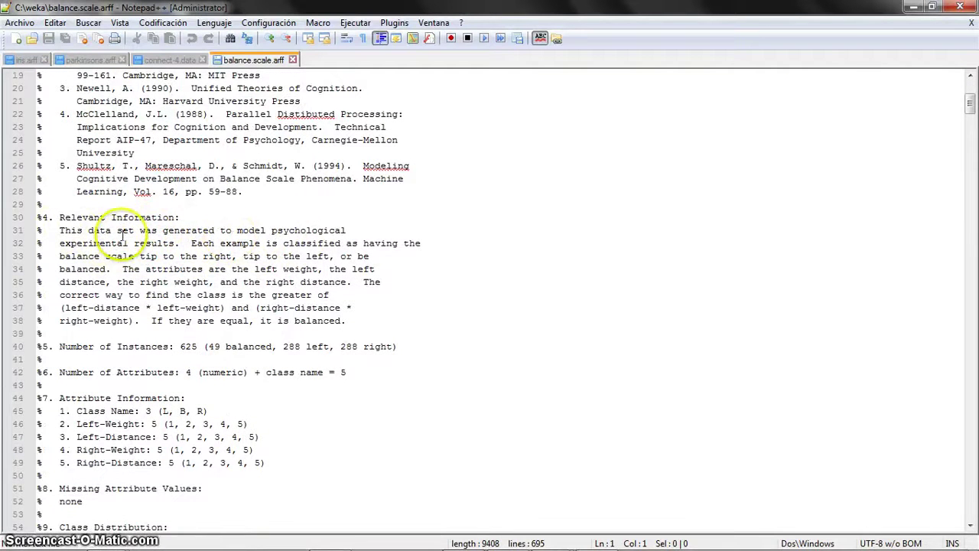
{"action": "scroll", "coordinate": [234, 227], "scroll_direction": "down", "scroll_amount": 2}
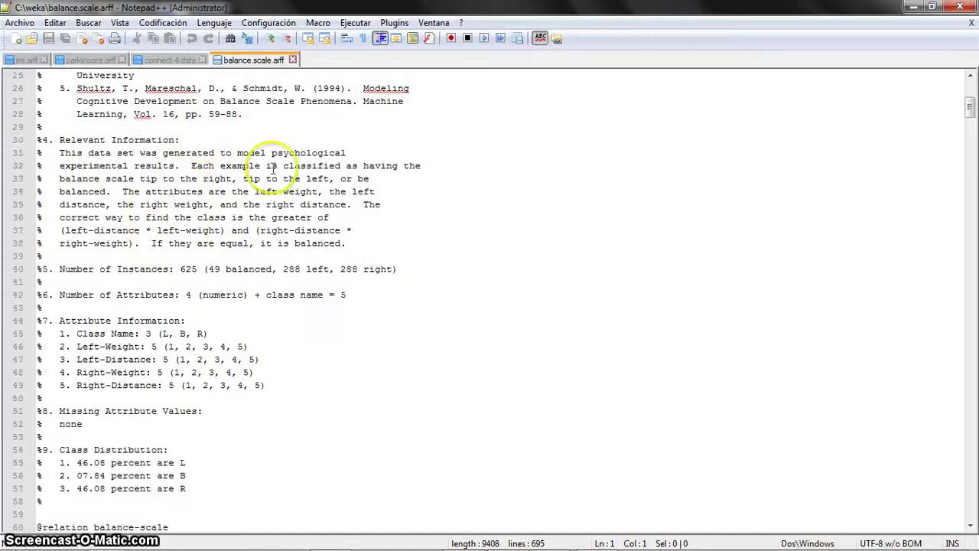
{"action": "left_click_drag", "start_coordinate": [195, 165], "coordinate": [411, 185]}
{"action": "left_click", "coordinate": [411, 185]}
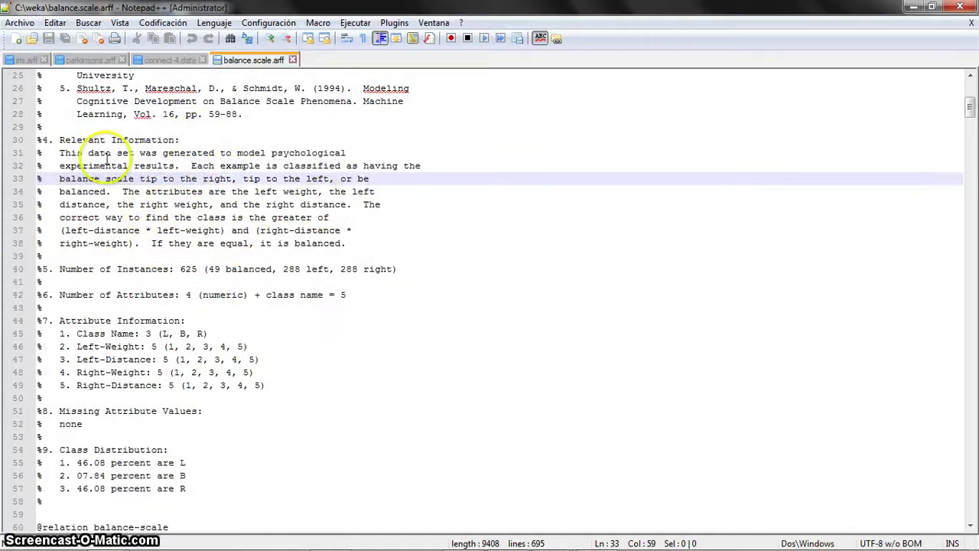
Examine the attribute declarations and the class values L, B and R in balance.scale.arff, and return to the weka folder
{"action": "scroll", "coordinate": [297, 230], "scroll_direction": "down", "scroll_amount": 4}
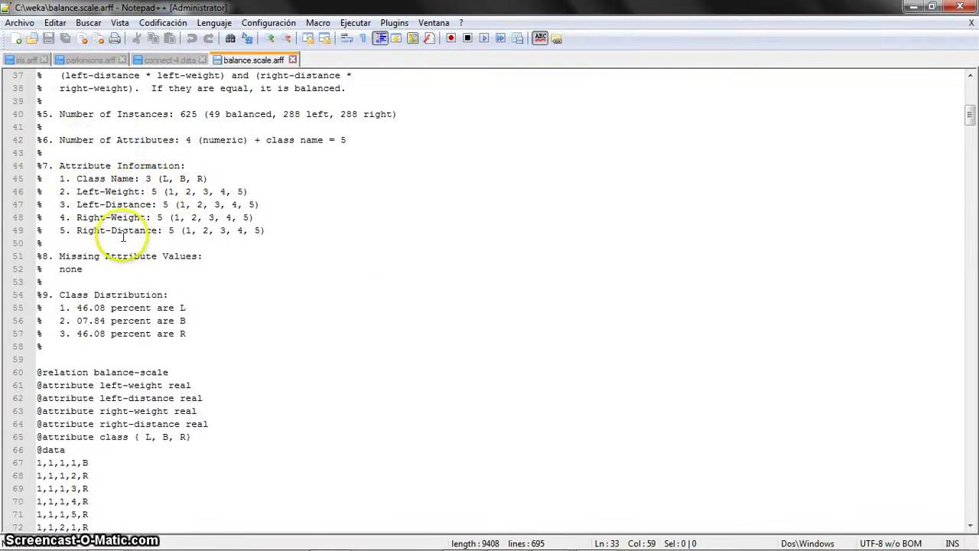
{"action": "scroll", "coordinate": [123, 237], "scroll_direction": "down", "scroll_amount": 2}
{"action": "left_click", "coordinate": [150, 359]}
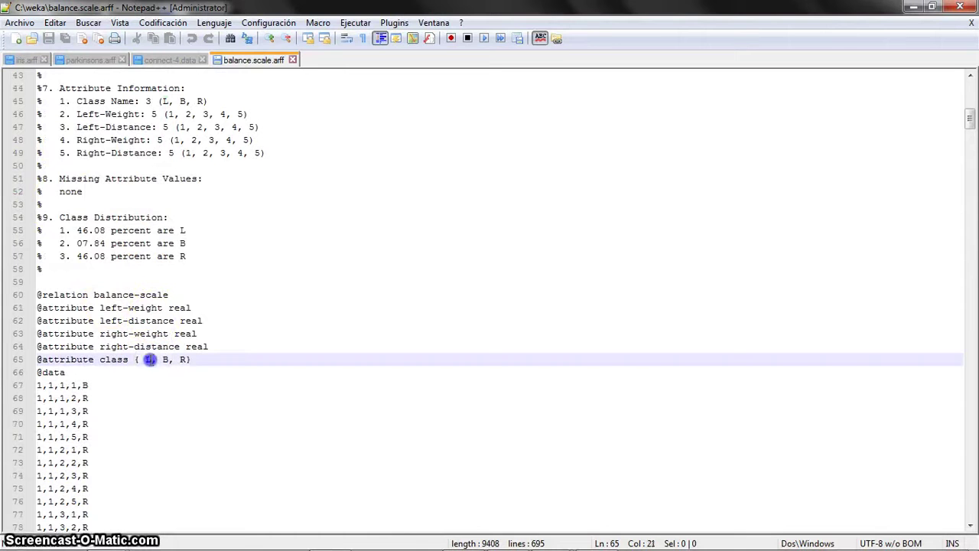
{"action": "left_click", "coordinate": [186, 360]}
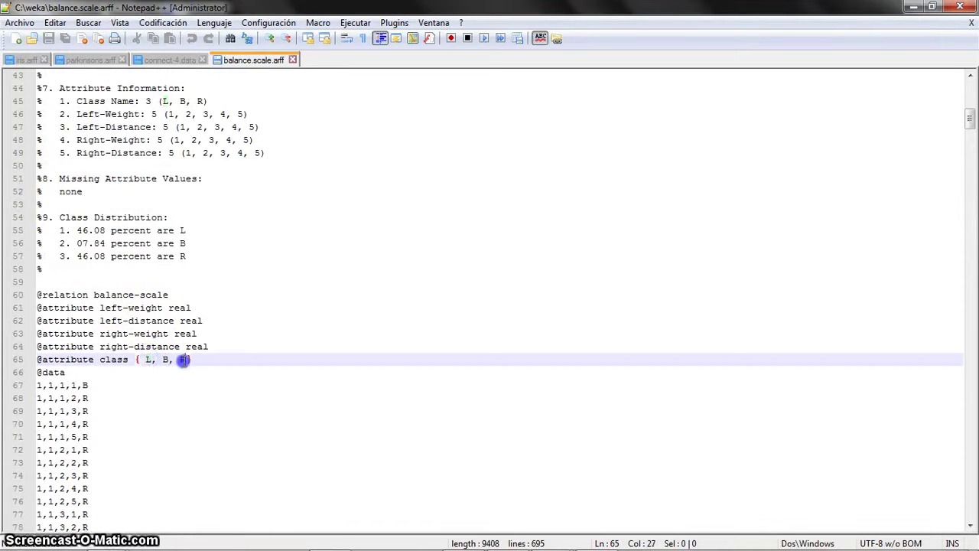
{"action": "left_click_drag", "start_coordinate": [186, 359], "coordinate": [179, 360]}
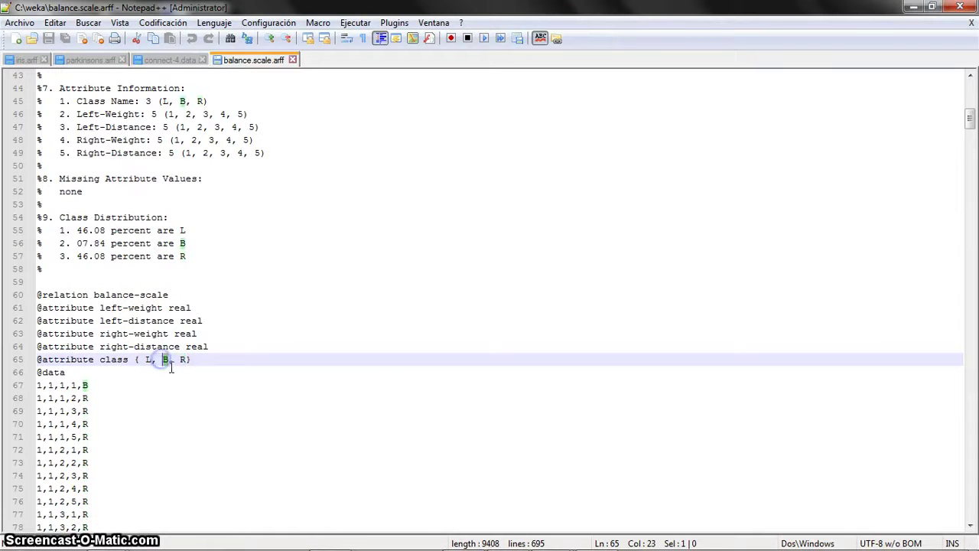
{"action": "left_click", "coordinate": [170, 371]}
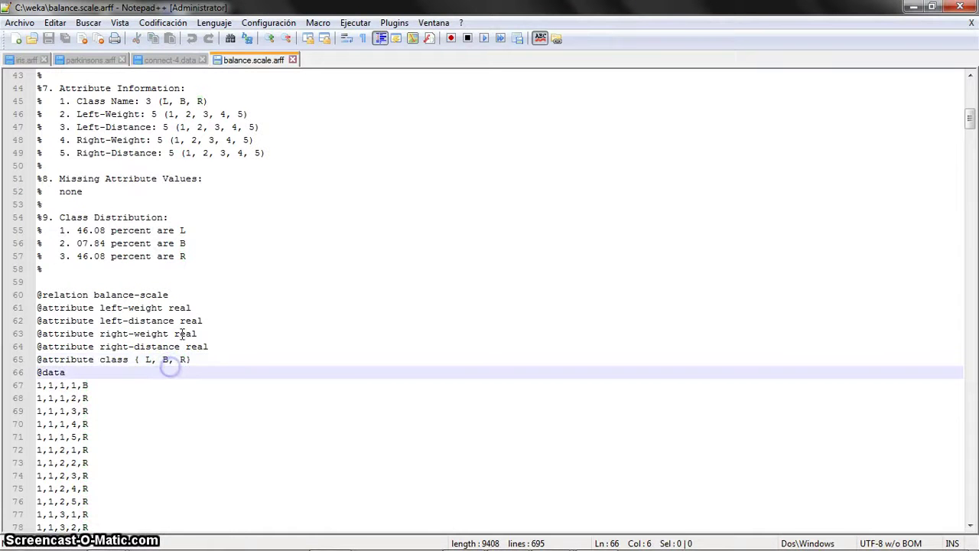
{"action": "left_click", "coordinate": [967, 20]}
Open cars.arff in Notepad++, examine its description, attribute values, class distribution and data section, and return to the folder
{"action": "right_click", "coordinate": [220, 124]}
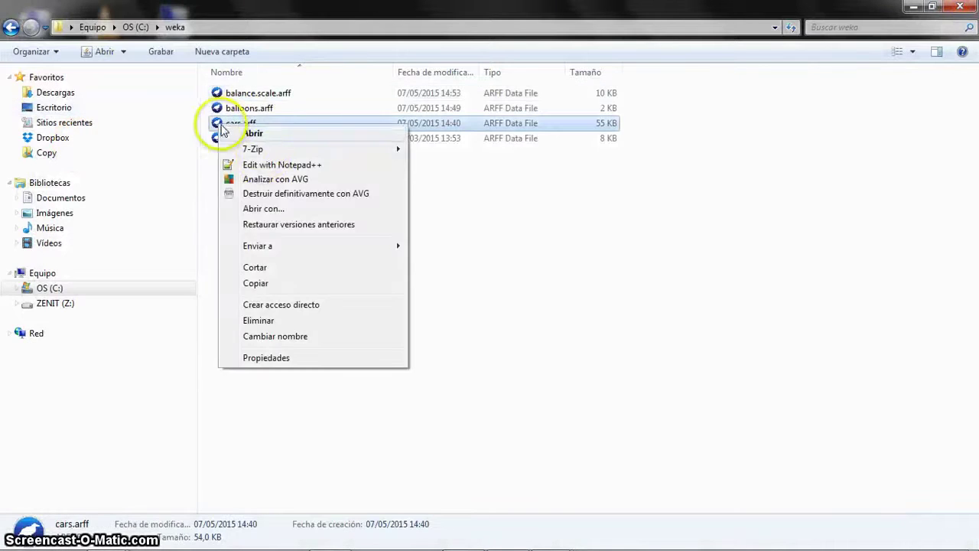
{"action": "left_click", "coordinate": [269, 165]}
{"action": "scroll", "coordinate": [260, 329], "scroll_direction": "down", "scroll_amount": 5}
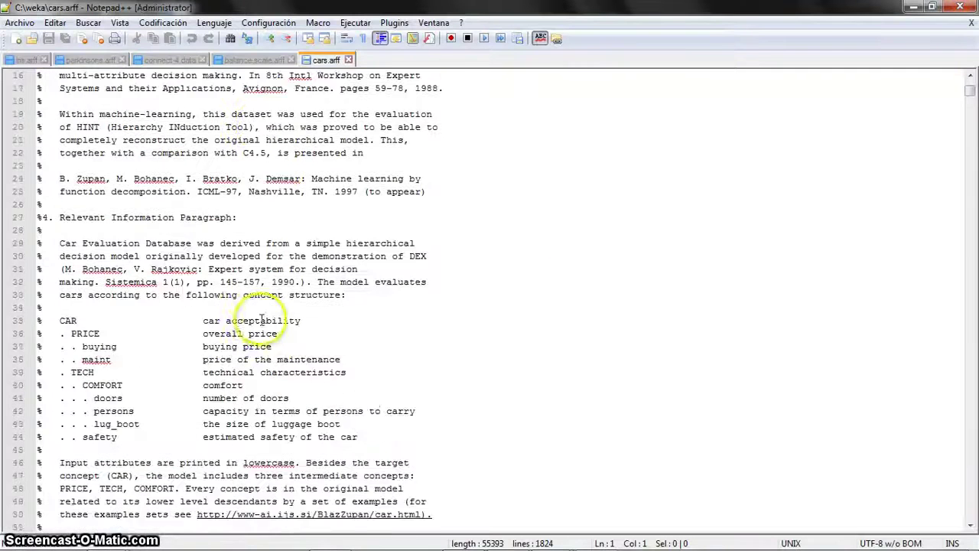
{"action": "scroll", "coordinate": [385, 426], "scroll_direction": "down", "scroll_amount": 14}
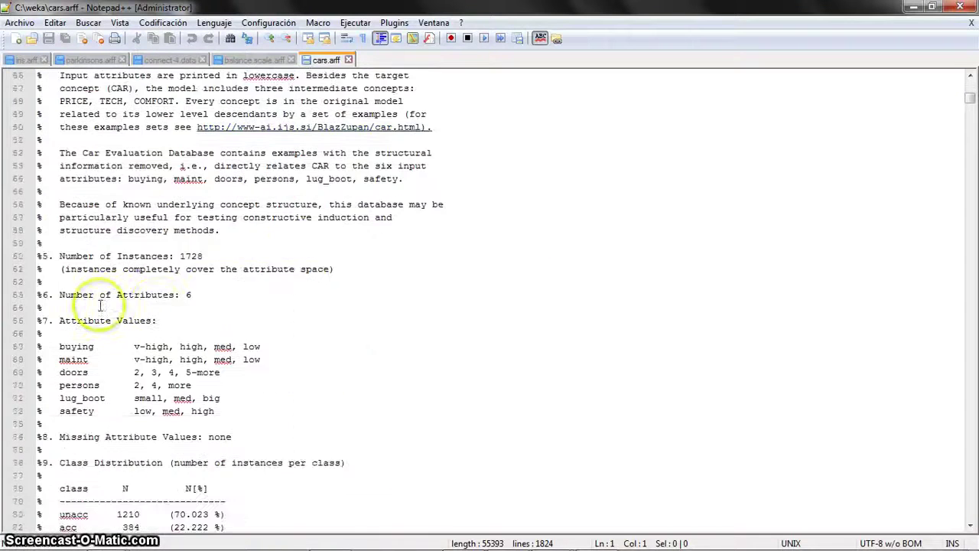
{"action": "scroll", "coordinate": [153, 253], "scroll_direction": "down", "scroll_amount": 6}
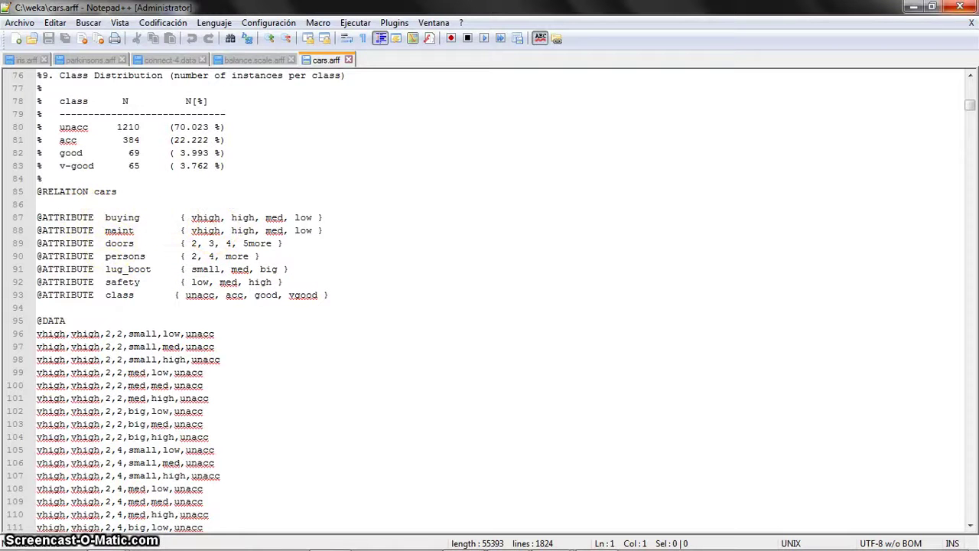
{"action": "left_click", "coordinate": [949, 9]}
Open balloons.arff in Notepad++ and examine its attribute declarations and data rows
{"action": "right_click", "coordinate": [245, 108]}
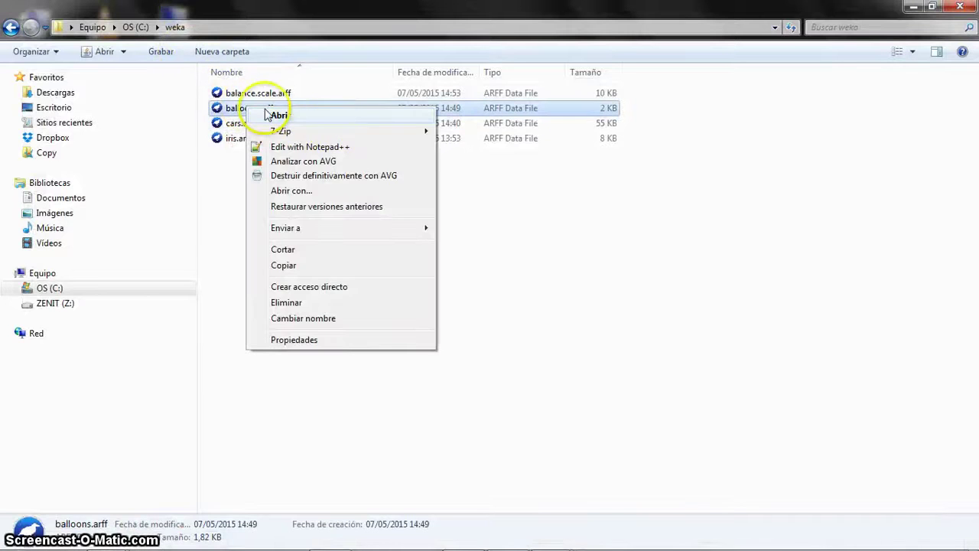
{"action": "left_click", "coordinate": [331, 147]}
{"action": "scroll", "coordinate": [394, 164], "scroll_direction": "down", "scroll_amount": 8}
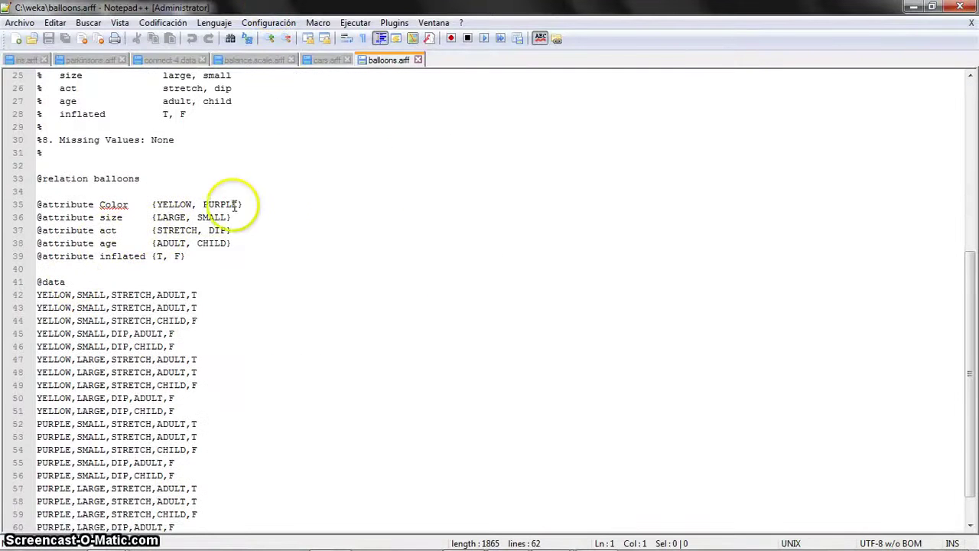
Examine the attribute information, the inflated class attribute, the data rows and the relevant information in balloons.arff, and close the editor
{"action": "scroll", "coordinate": [277, 205], "scroll_direction": "up", "scroll_amount": 2}
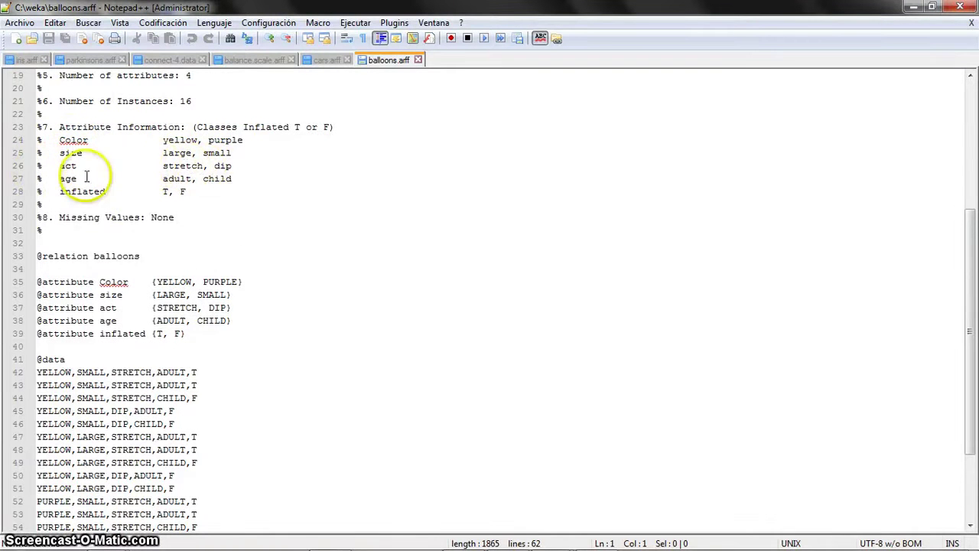
{"action": "left_click", "coordinate": [259, 178]}
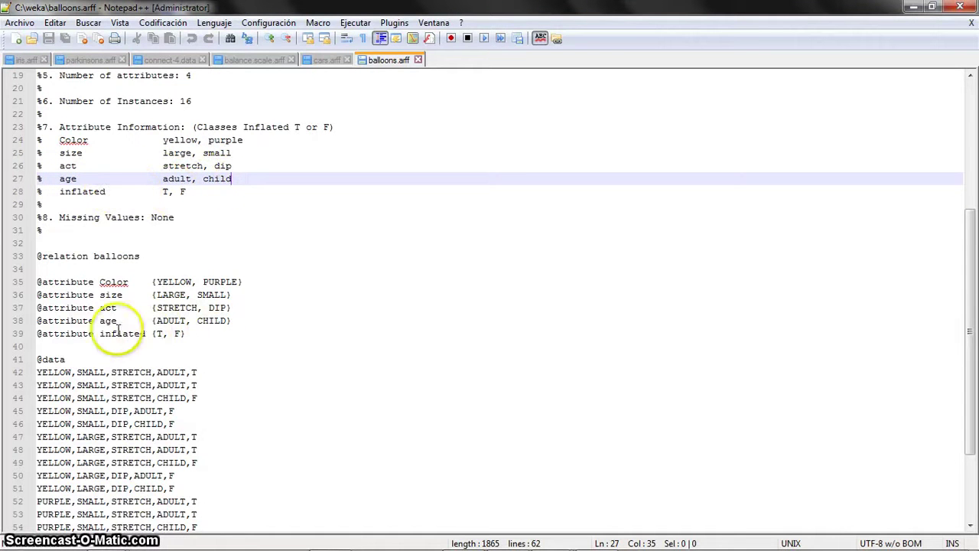
{"action": "left_click", "coordinate": [145, 333]}
{"action": "left_click_drag", "start_coordinate": [105, 334], "coordinate": [100, 333]}
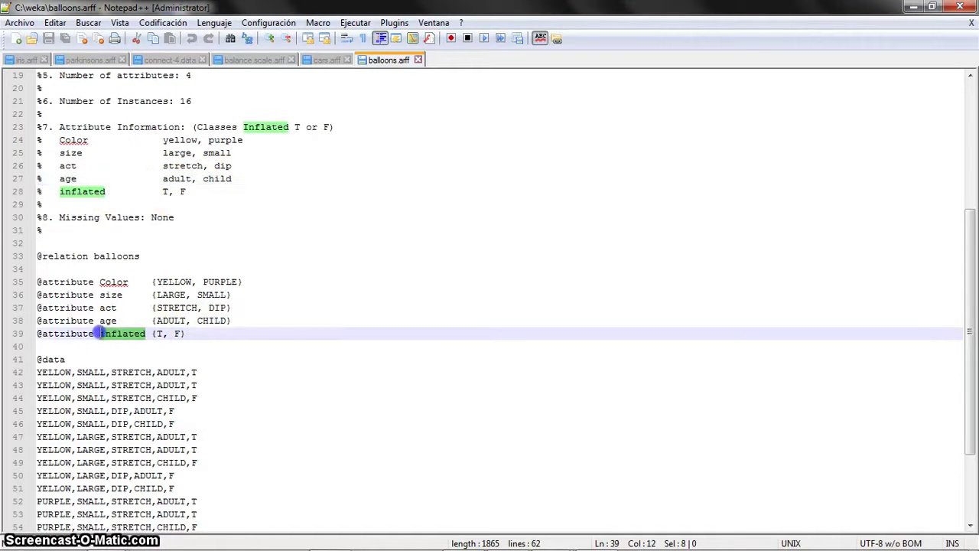
{"action": "left_click", "coordinate": [167, 321]}
{"action": "scroll", "coordinate": [170, 337], "scroll_direction": "down", "scroll_amount": 3}
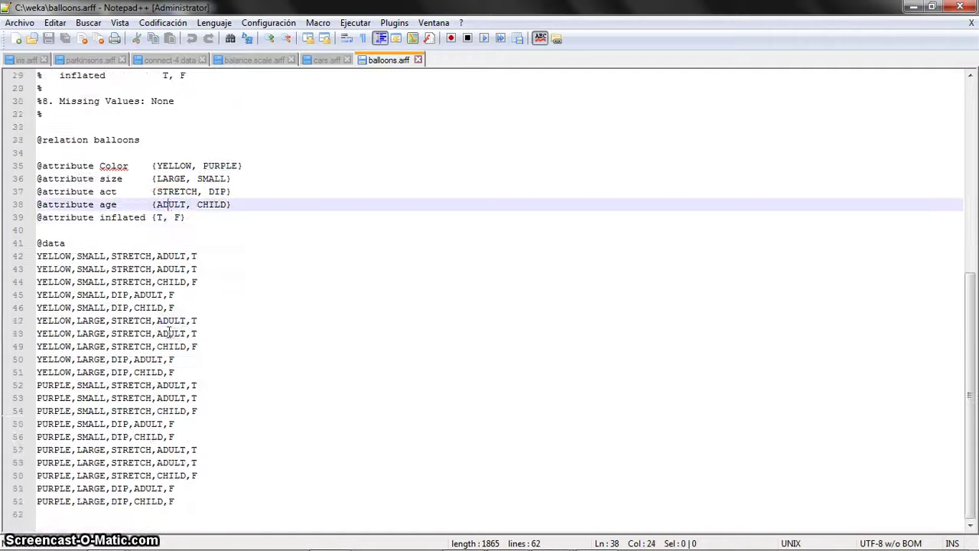
{"action": "scroll", "coordinate": [286, 250], "scroll_direction": "up", "scroll_amount": 7}
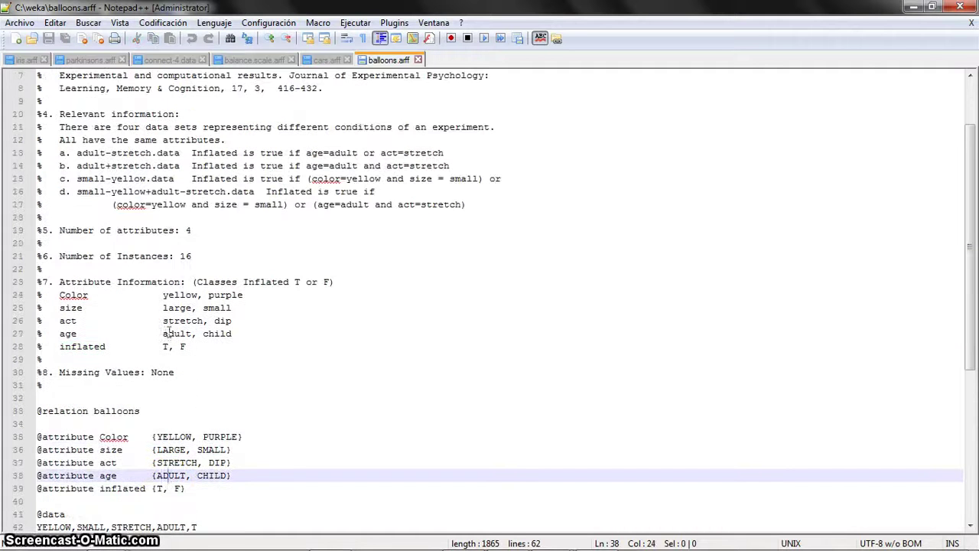
{"action": "left_click", "coordinate": [963, 9]}
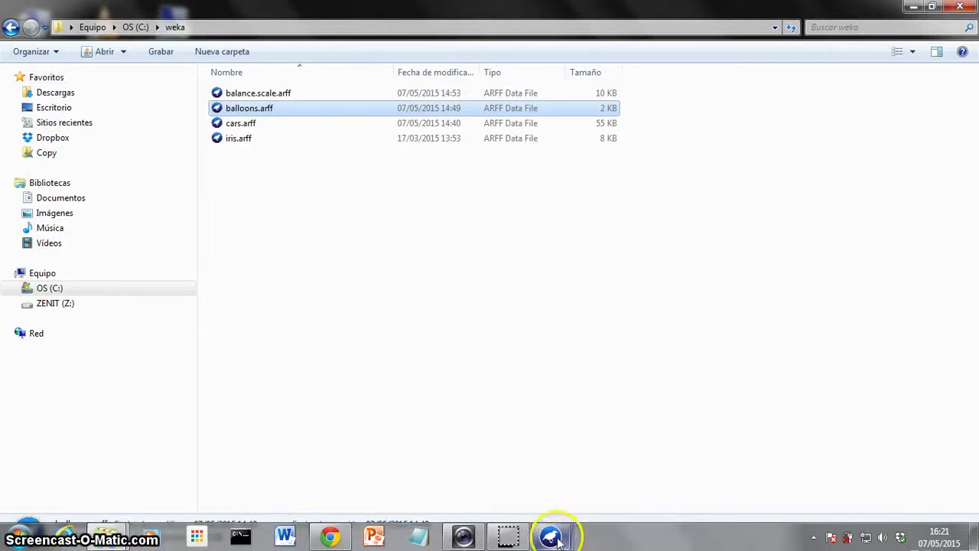
Switch back to the Weka Explorer window with the J48 results and move the window higher so its whole content is visible
{"action": "mouse_move", "coordinate": [553, 537]}
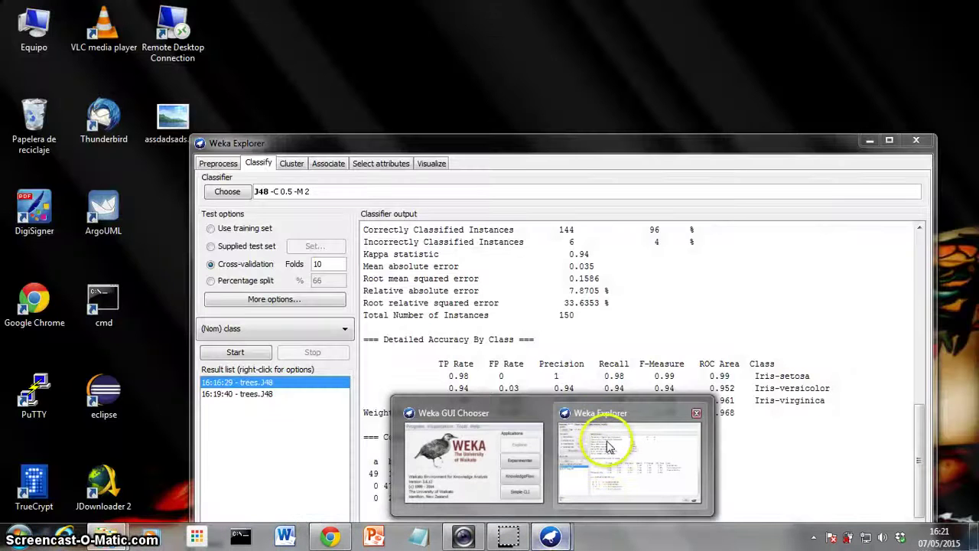
{"action": "left_click", "coordinate": [609, 446]}
{"action": "left_click_drag", "start_coordinate": [501, 153], "coordinate": [472, 98]}
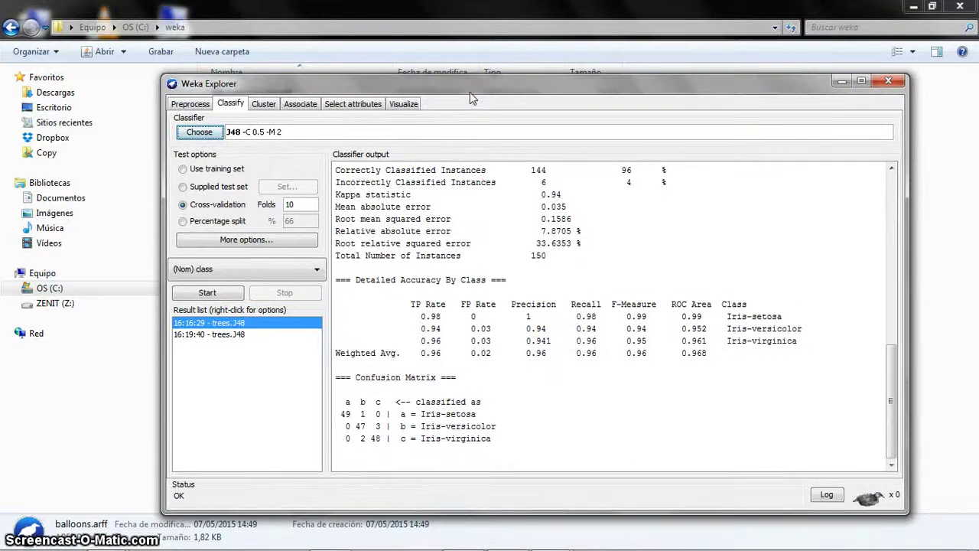
{"action": "left_click", "coordinate": [473, 154]}
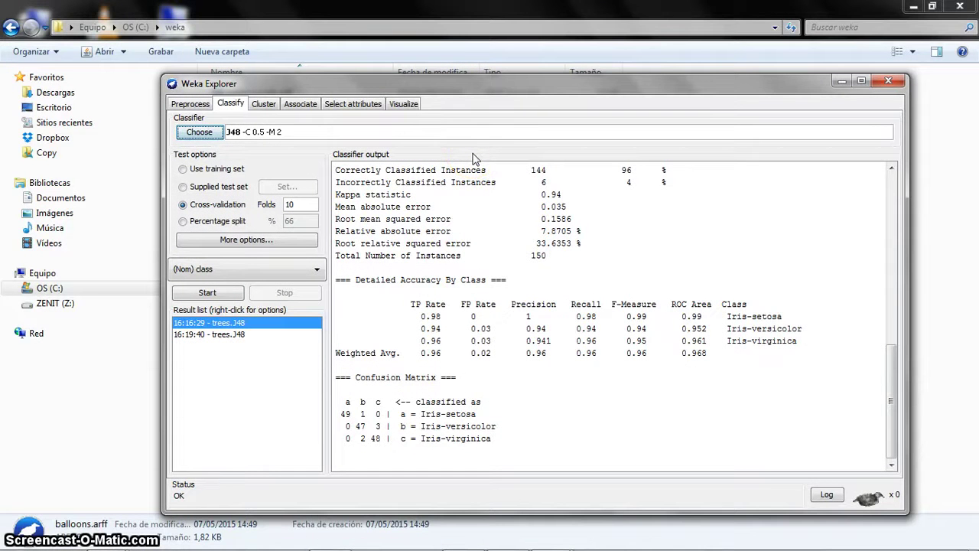